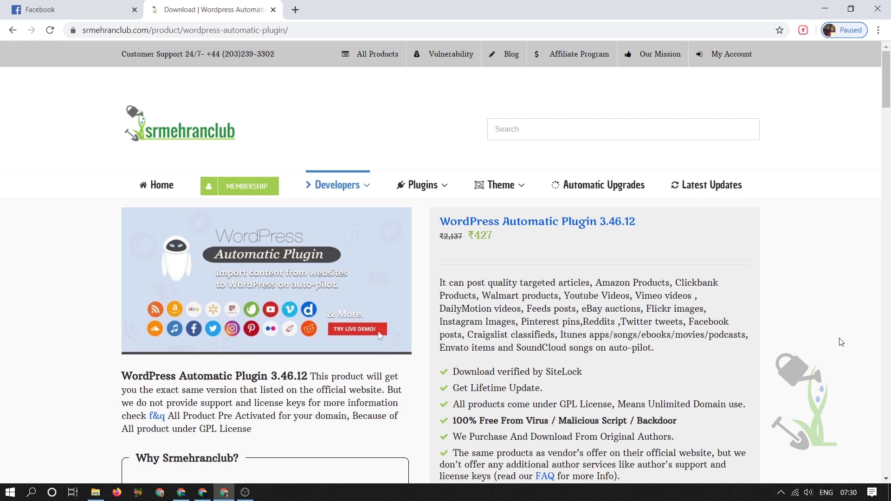
- Follow the SALES PAGE link to the CodeCanyon listing showing the $30 regular license
scroll(841, 343, down, 5)
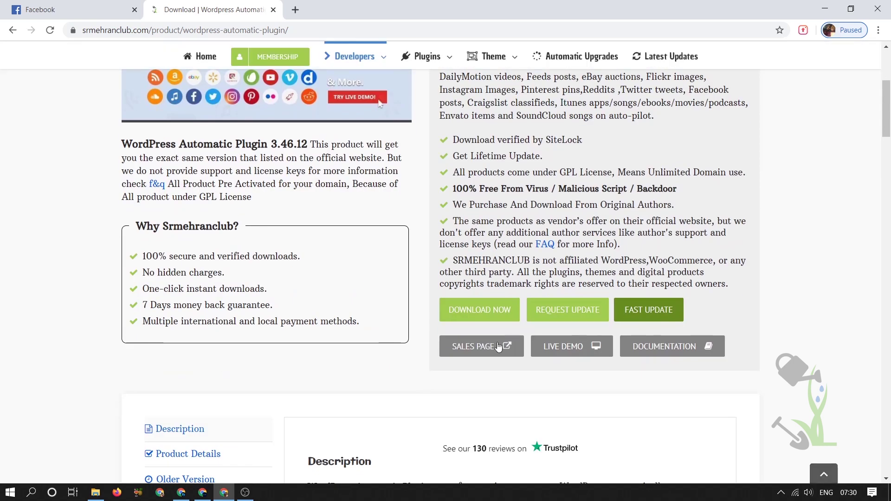
click(473, 346)
click(344, 8)
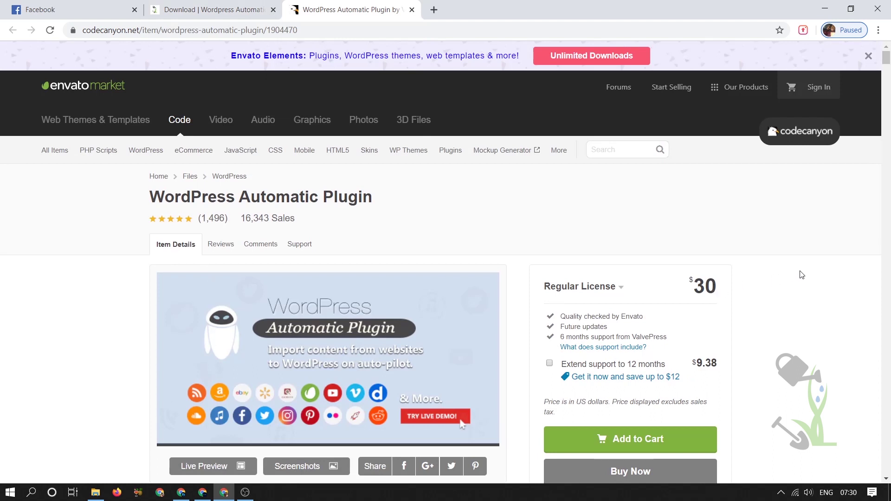
click(197, 8)
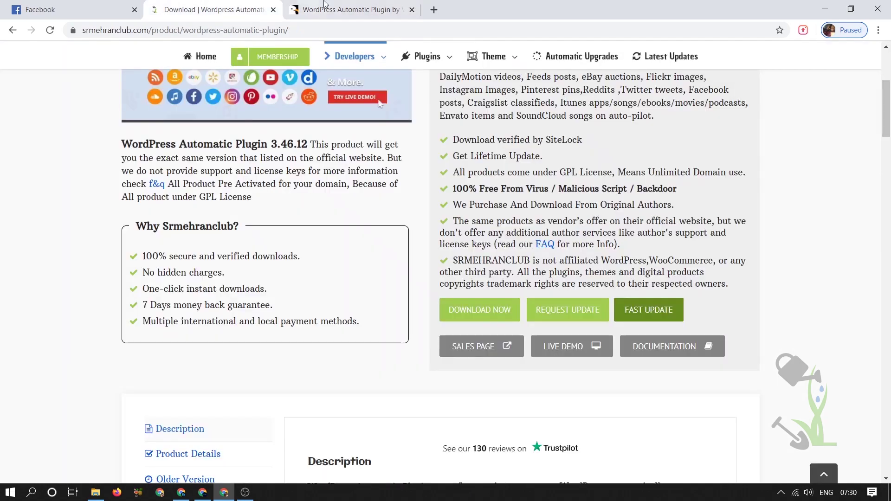
click(294, 6)
scroll(643, 139, down, 5)
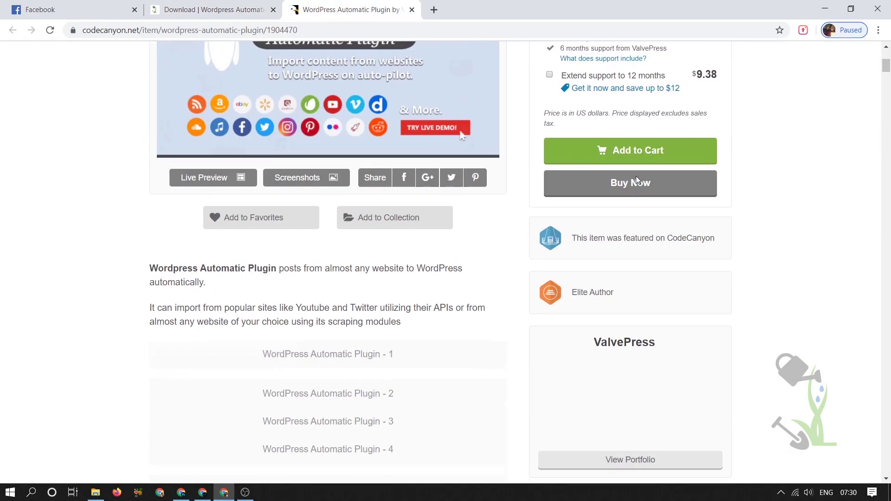
scroll(636, 179, down, 6)
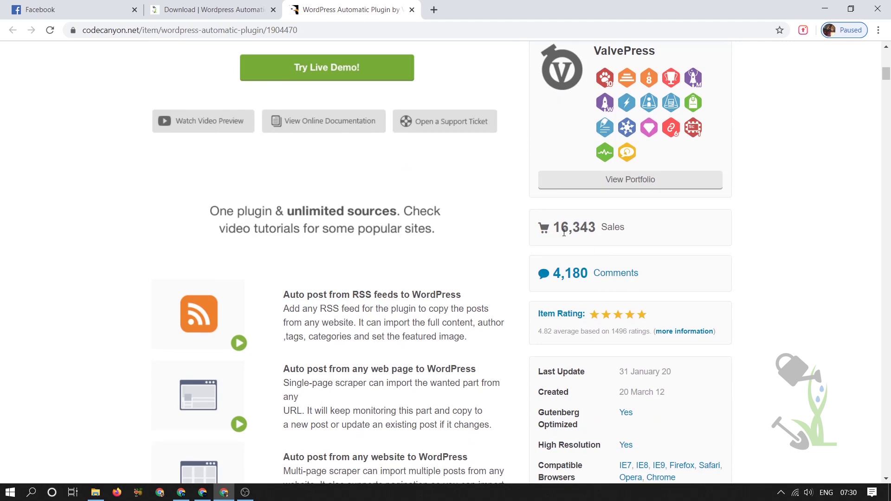
scroll(564, 232, up, 6)
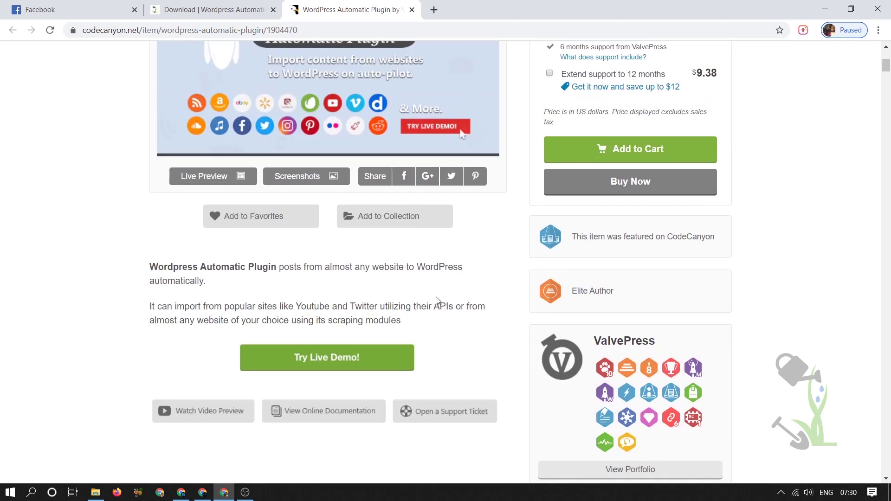
scroll(14, 234, up, 4)
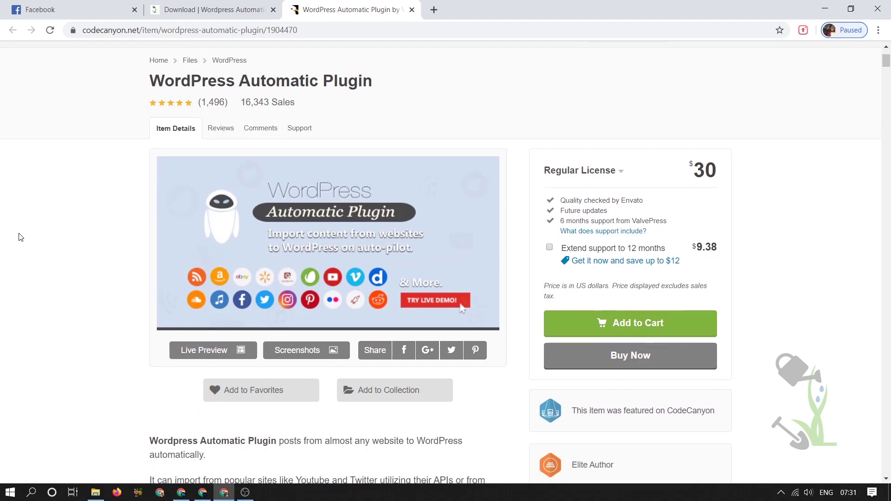
scroll(59, 253, down, 19)
scroll(565, 332, up, 20)
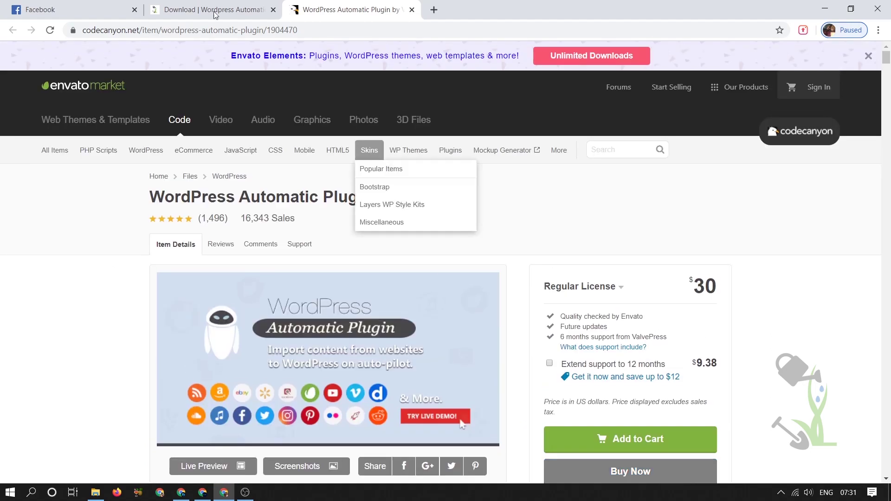
- Back on srmehranclub, download the WordPress Automatic 3.46.12 zip and show it in its folder
click(198, 4)
scroll(513, 201, down, 5)
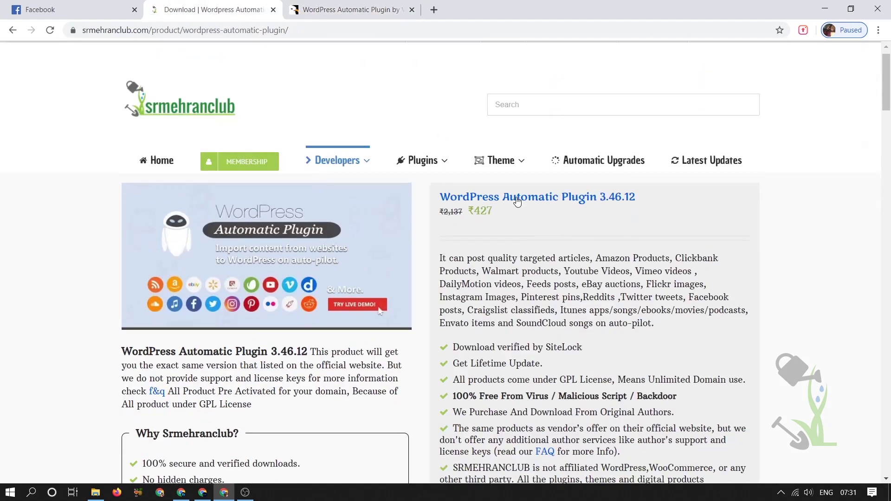
scroll(496, 314, up, 5)
scroll(496, 315, down, 6)
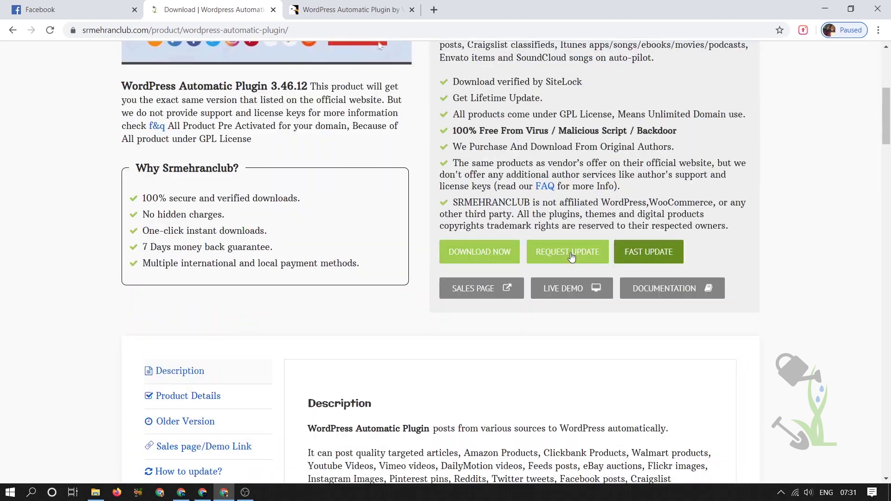
click(478, 258)
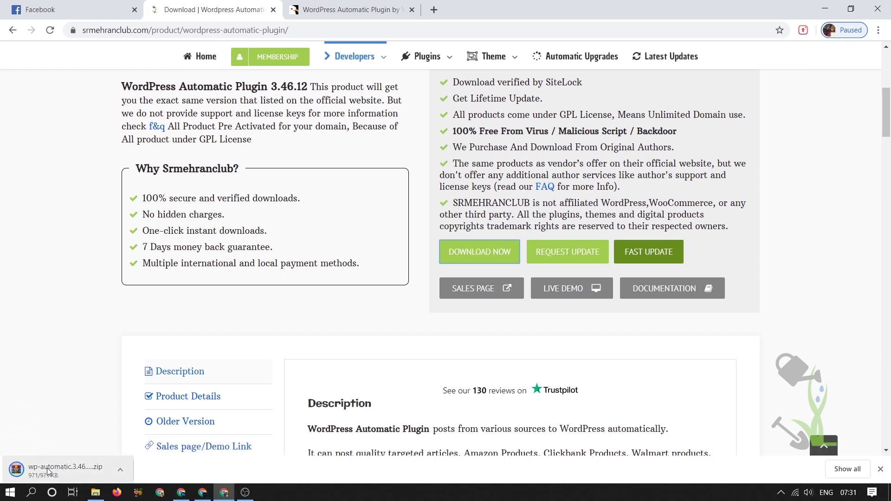
right_click(48, 471)
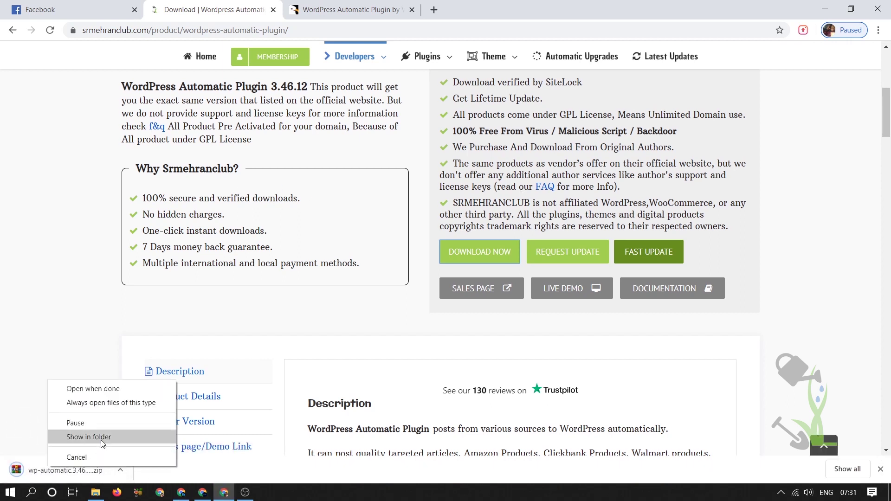
click(102, 439)
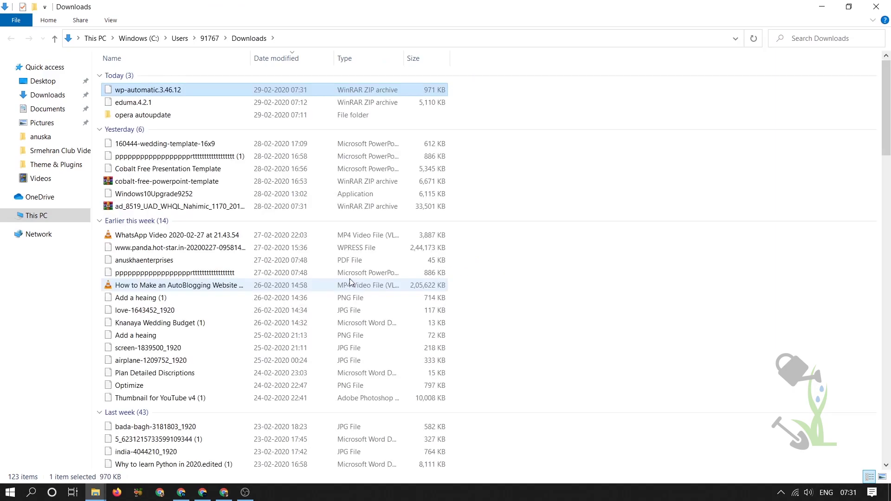
- Paste a copy of the wp-automatic zip onto the desktop
key(super+d)
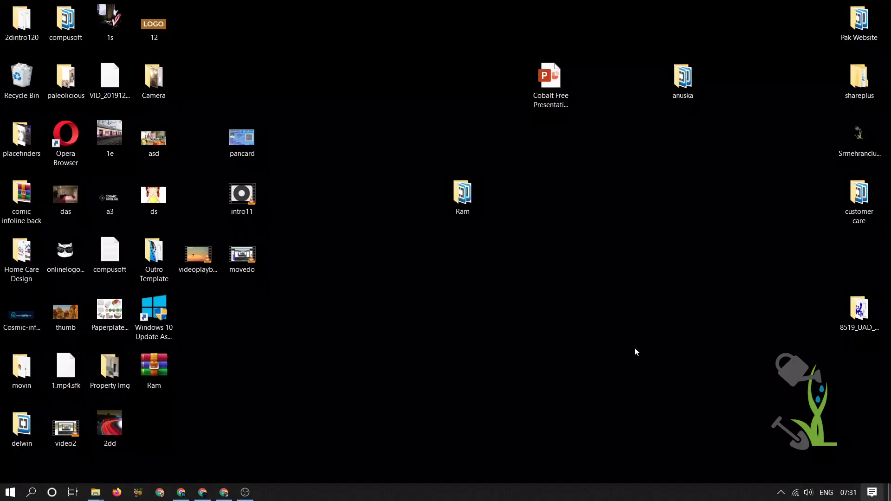
right_click(562, 232)
click(599, 284)
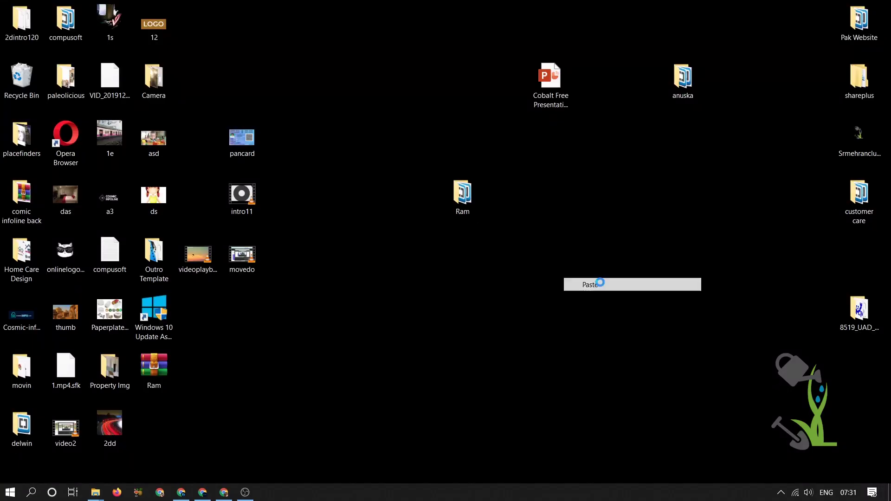
- Bring up the browser window showing the My Blog front page
key(alt+Tab)
click(407, 197)
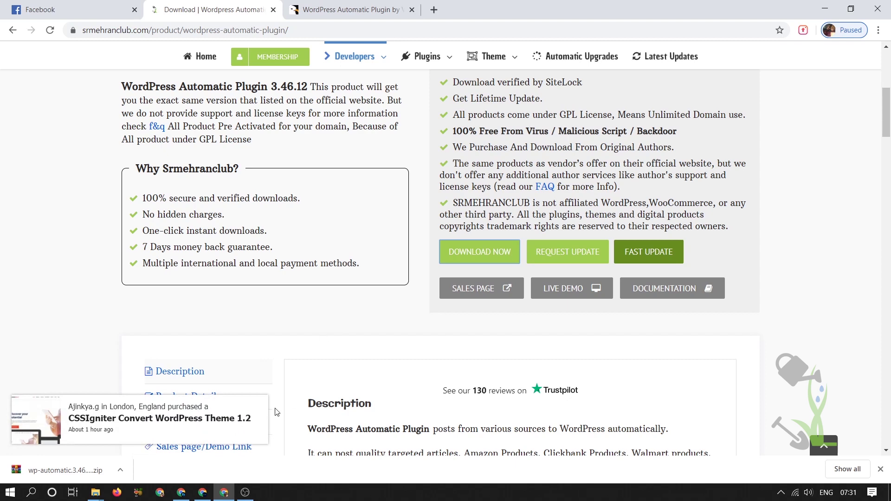
click(203, 493)
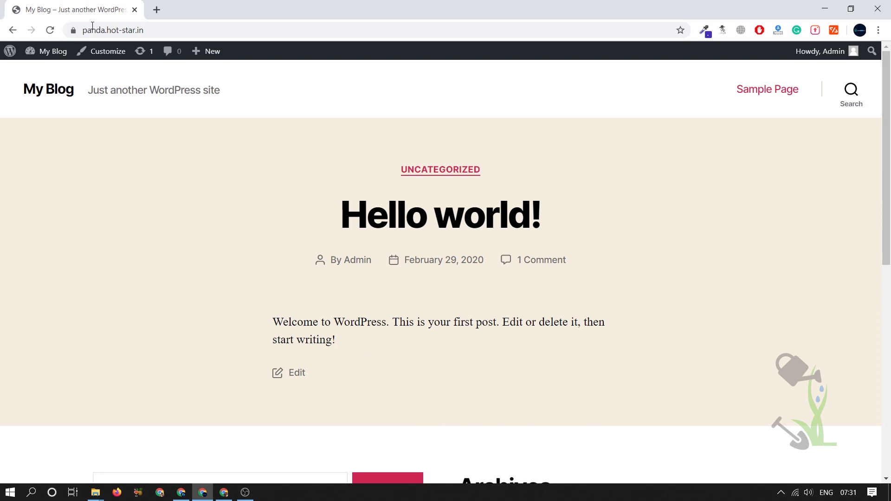
- Go to panda.hot-star.in/wp-admin to reach the My Blog Dashboard
click(204, 28)
click(204, 29)
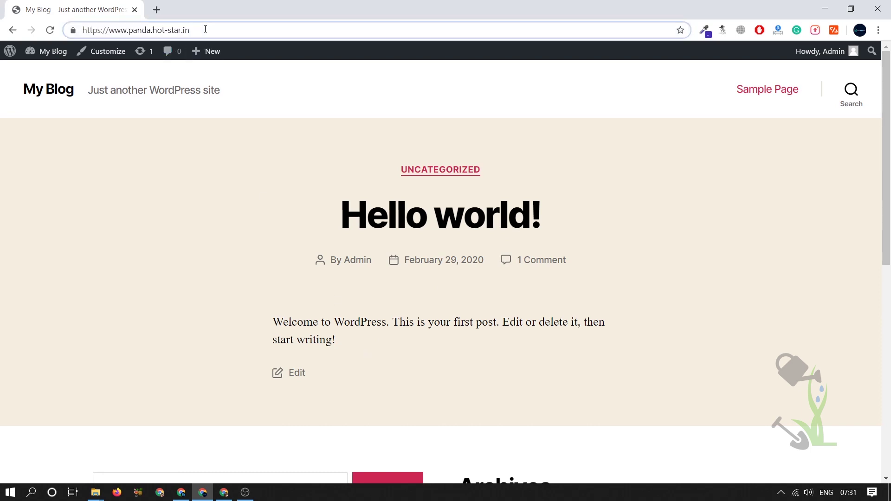
text(/wp)
key(Return)
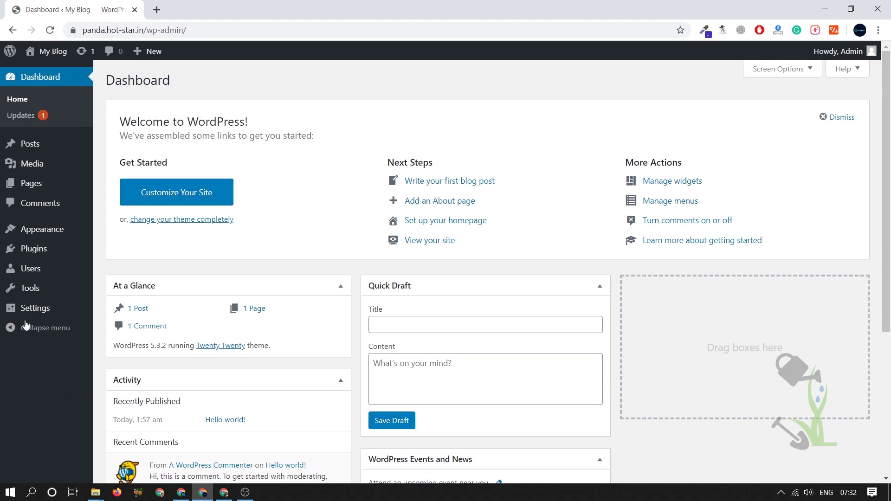
mouse_move(58, 313)
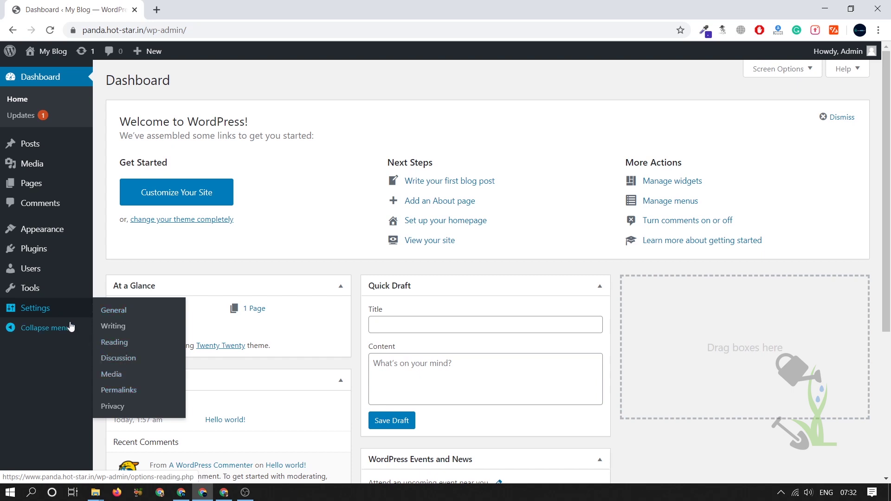
mouse_move(56, 296)
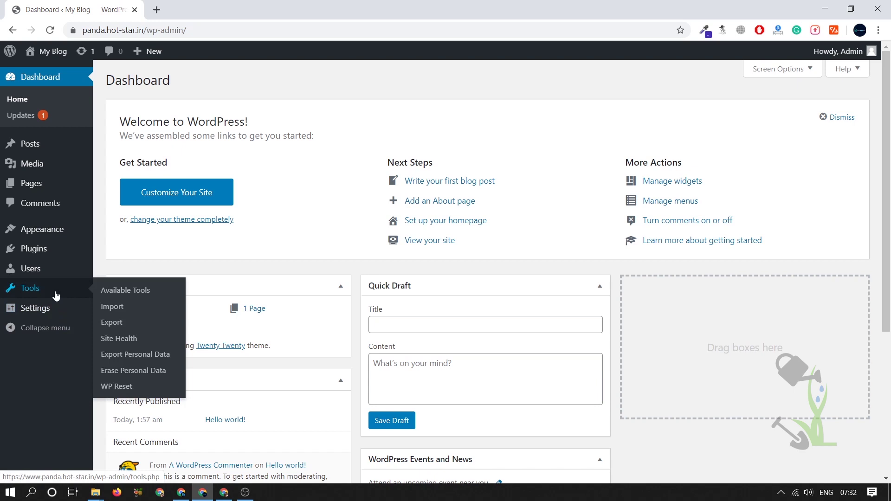
mouse_move(54, 277)
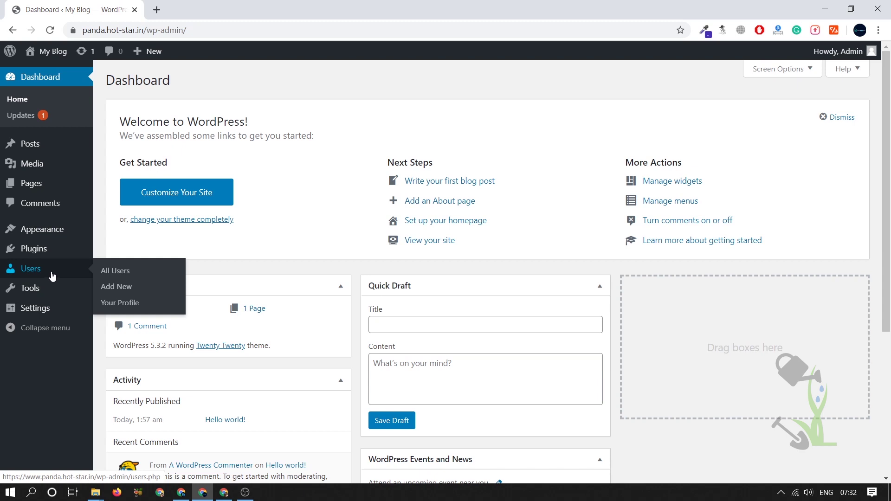
mouse_move(53, 253)
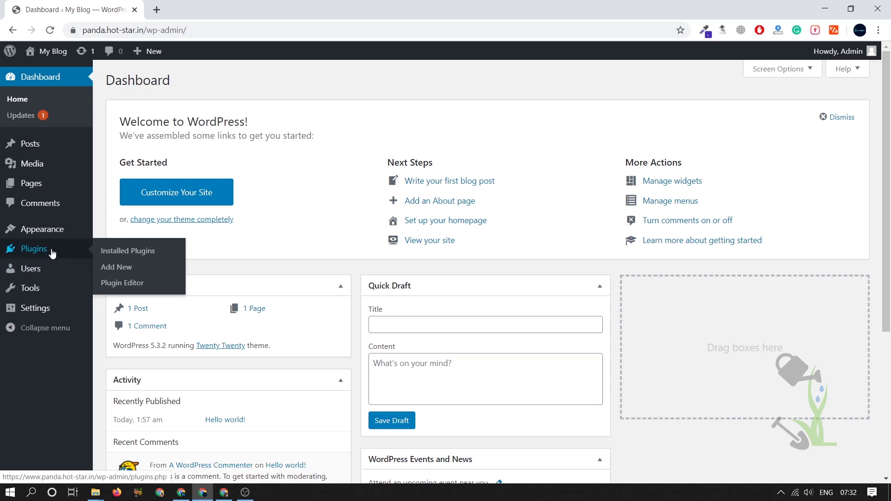
- Browse the Add Plugins popular list, then return to the srmehranclub WordPress Automatic 3.46.12 page
mouse_move(70, 231)
click(118, 270)
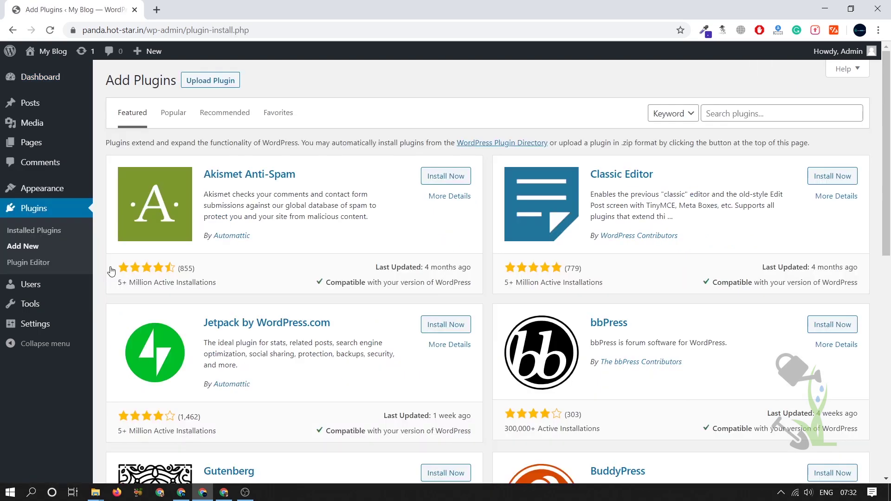
click(181, 122)
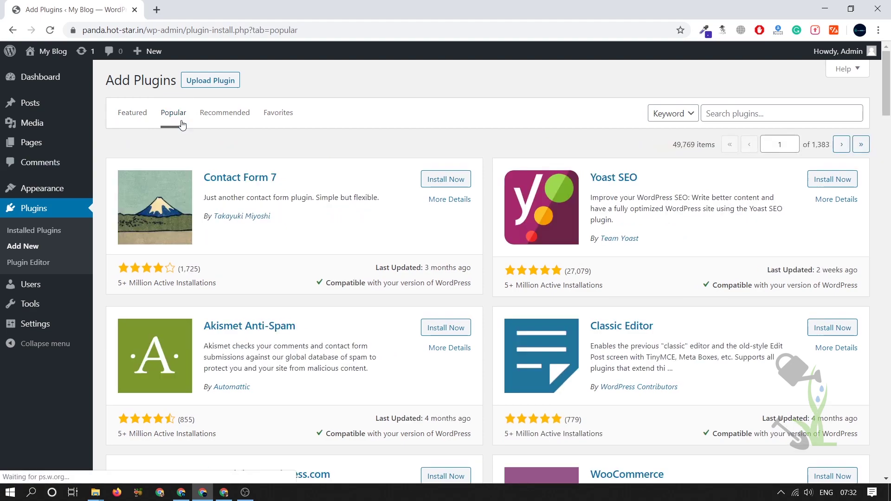
scroll(234, 242, down, 1)
scroll(234, 243, down, 10)
scroll(236, 243, up, 10)
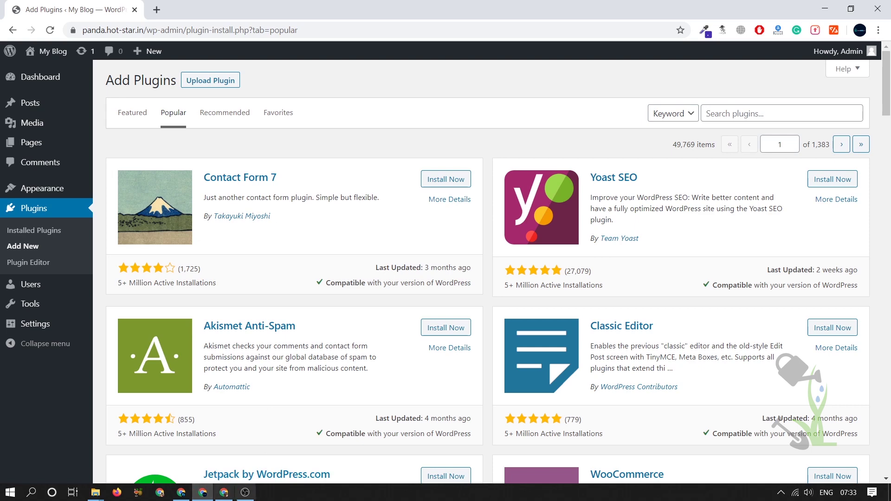
click(221, 495)
scroll(330, 191, up, 6)
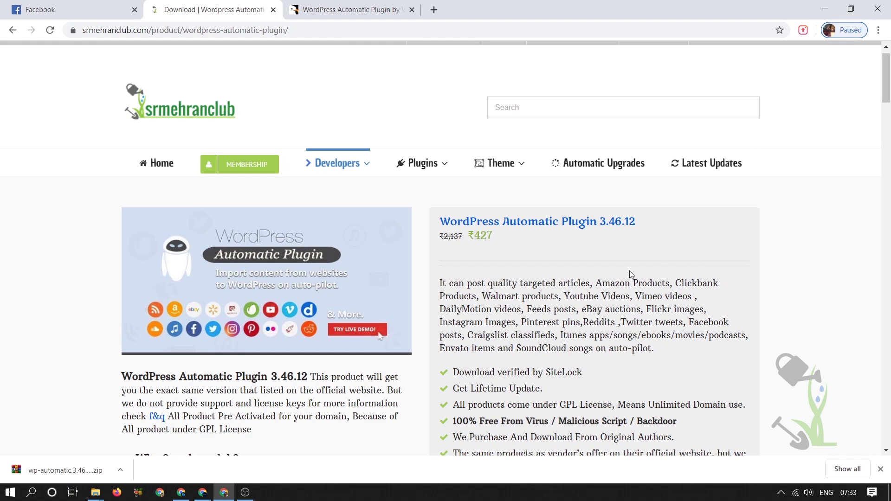
- Upload wp-automatic.3.46.12.zip from the Theme folder via Upload Plugin and install it
click(829, 6)
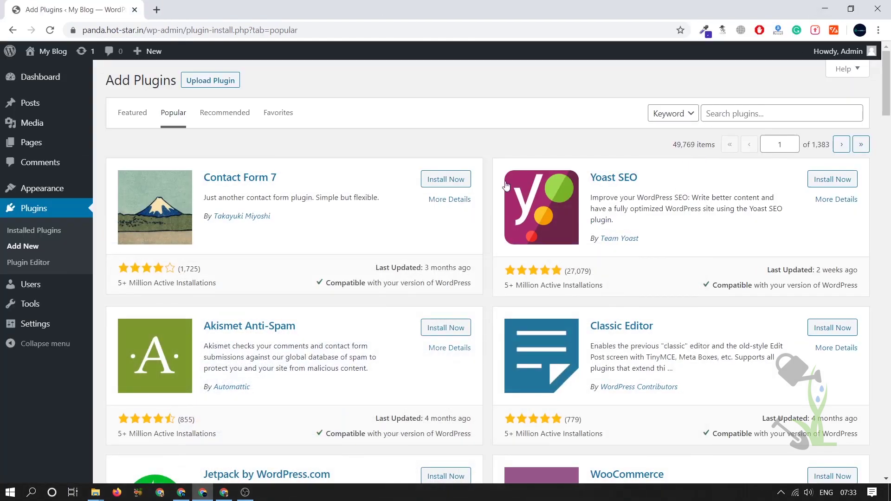
click(207, 88)
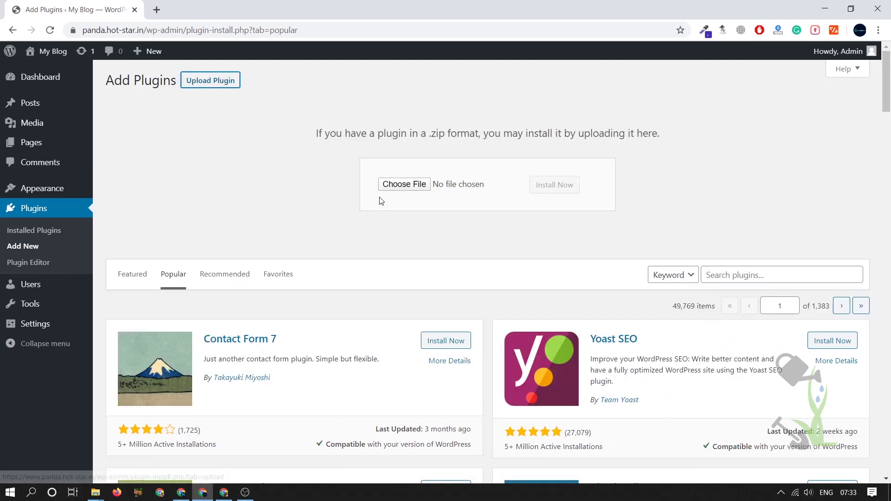
click(423, 187)
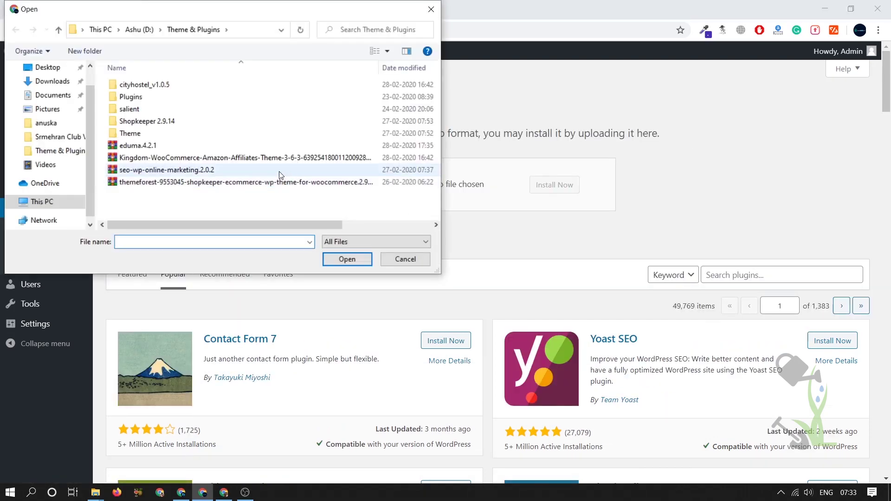
double_click(166, 133)
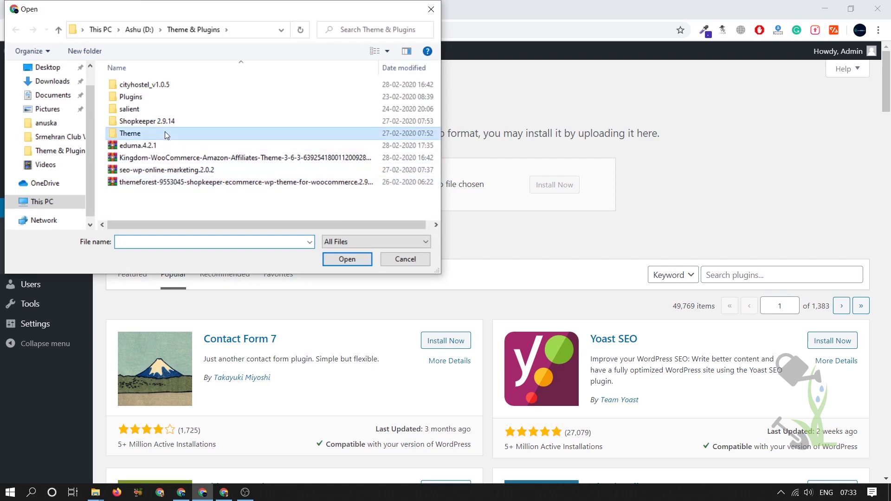
click(246, 158)
scroll(242, 157, down, 10)
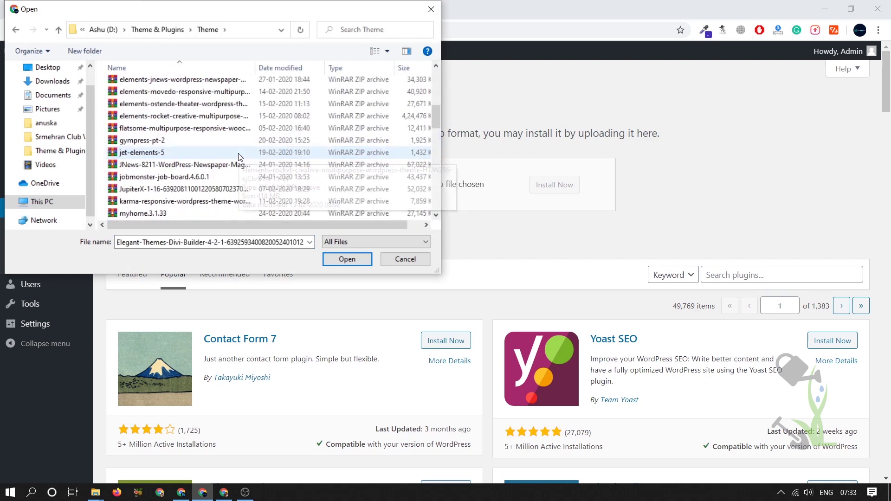
scroll(223, 145, down, 5)
click(195, 129)
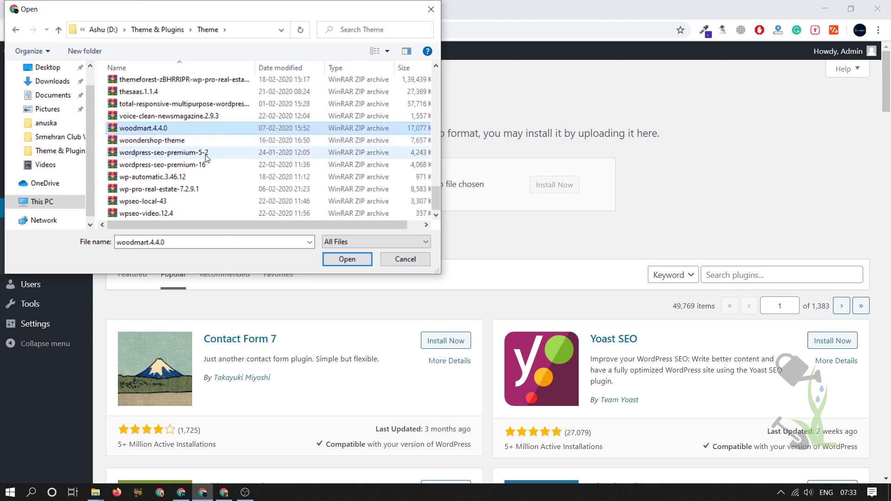
double_click(195, 177)
click(548, 194)
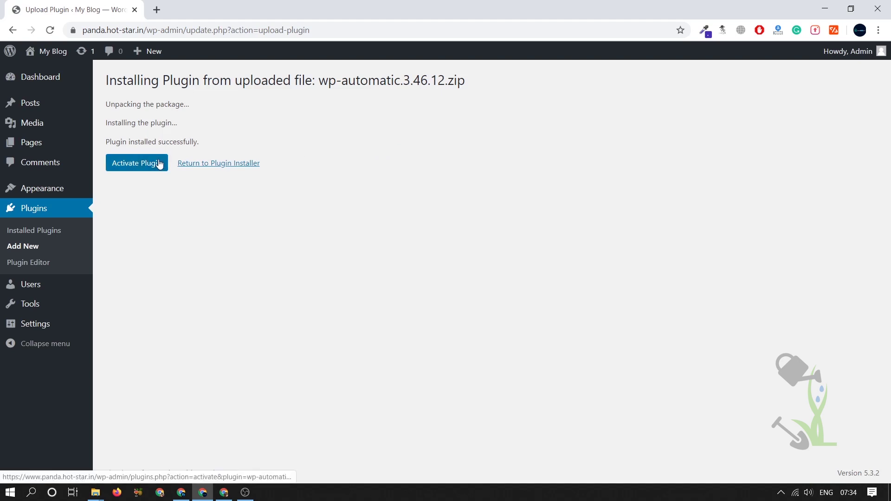
- Activate WordPress Automatic and start a New campaign from the WP Automatic menu
click(165, 169)
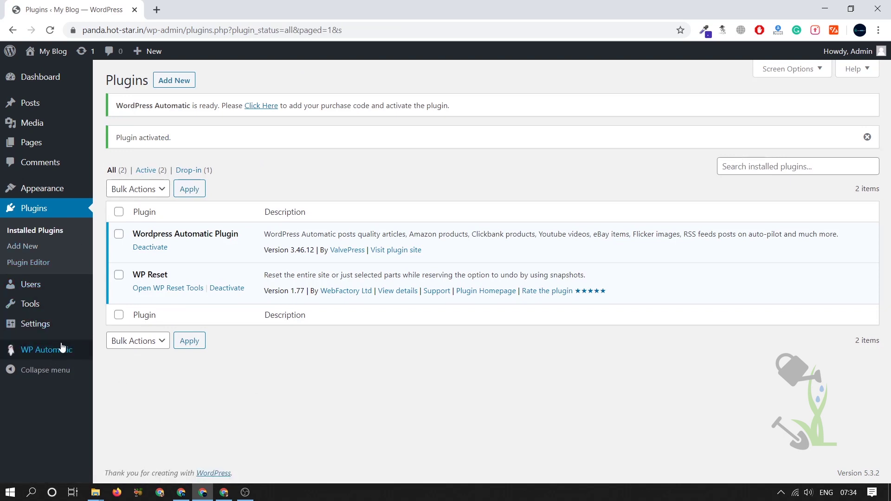
mouse_move(42, 356)
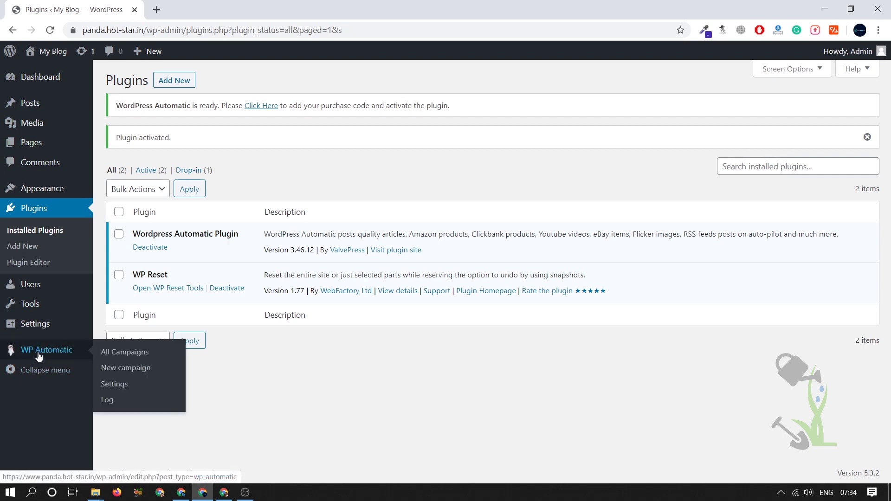
click(157, 373)
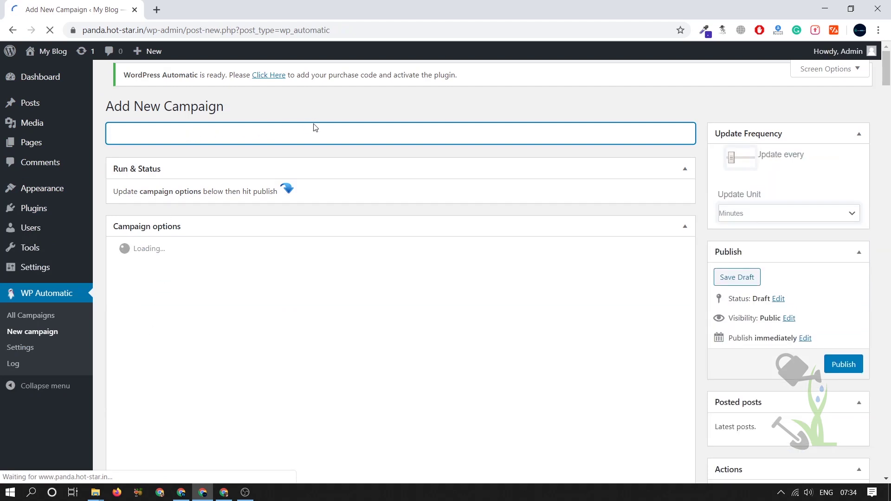
- Title the campaign 'Google', keep EzineArticles as its type, and save the draft
text(google)
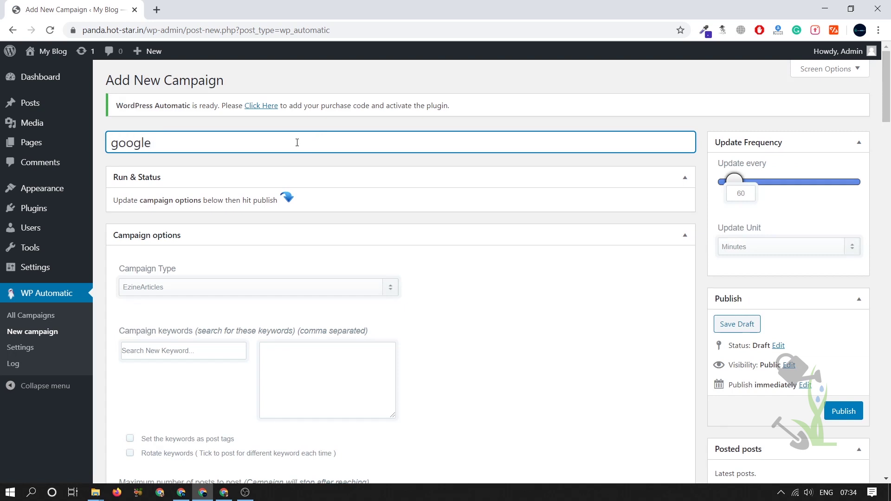
key(ctrl+a)
text(Google)
click(370, 288)
click(467, 288)
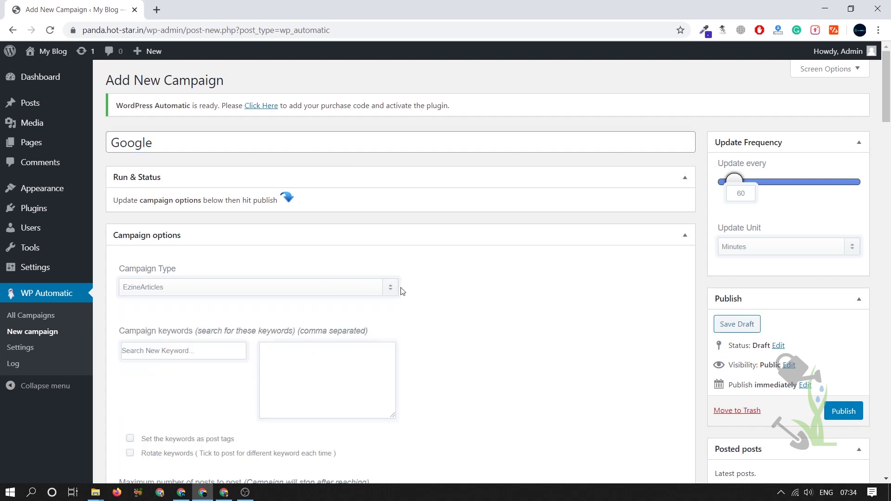
click(378, 293)
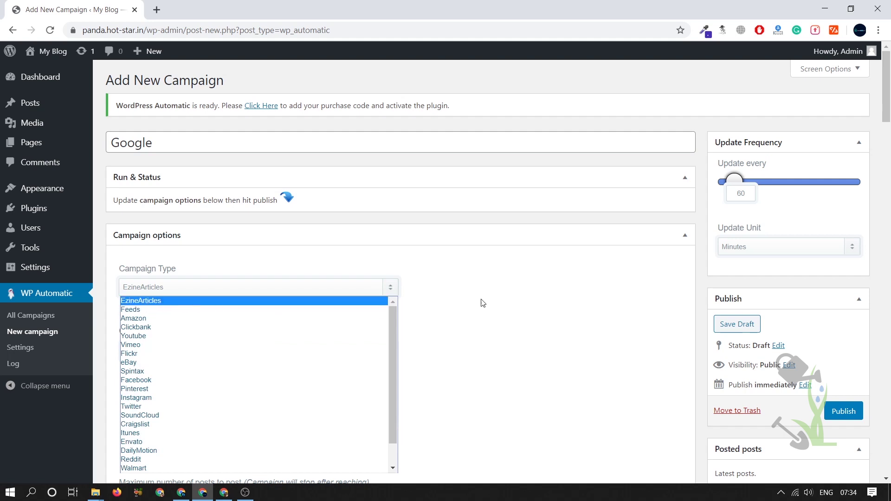
click(576, 297)
click(198, 350)
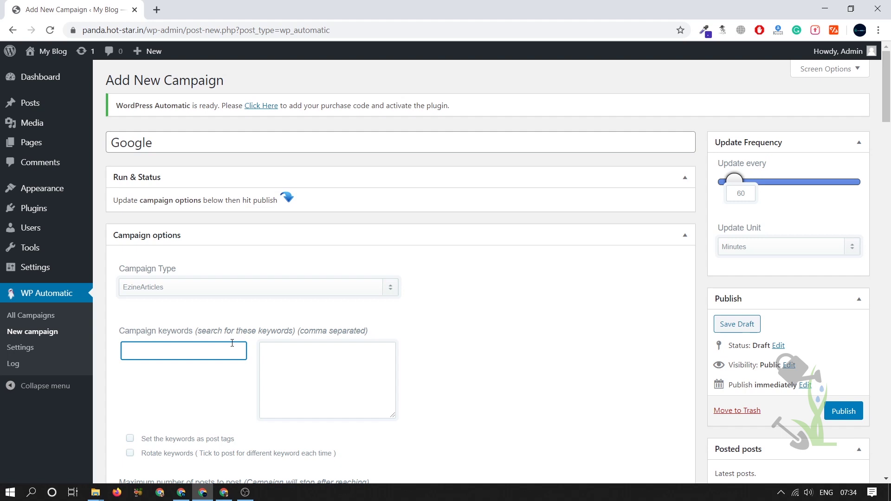
key(Return)
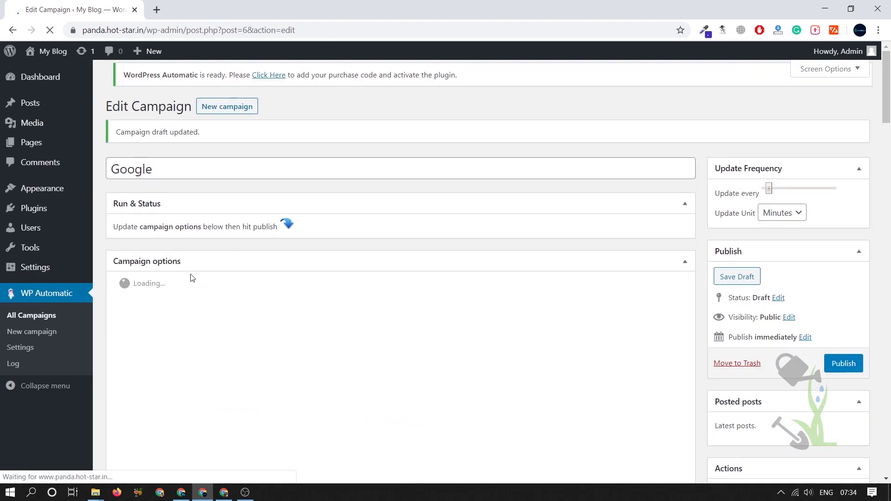
- Add the keywords seo, on page seo and seo meaning from the suggestions
click(211, 381)
text(Seo)
click(177, 395)
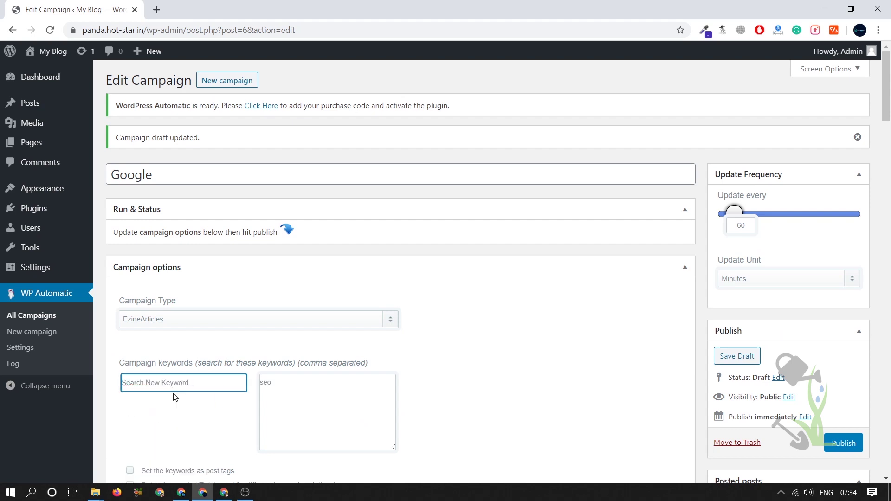
click(180, 384)
text(On page)
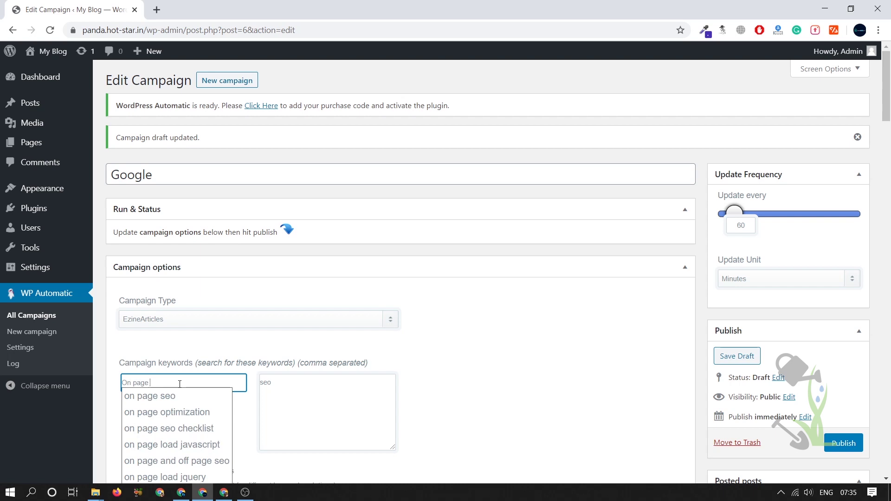
click(180, 395)
click(140, 376)
text(seo)
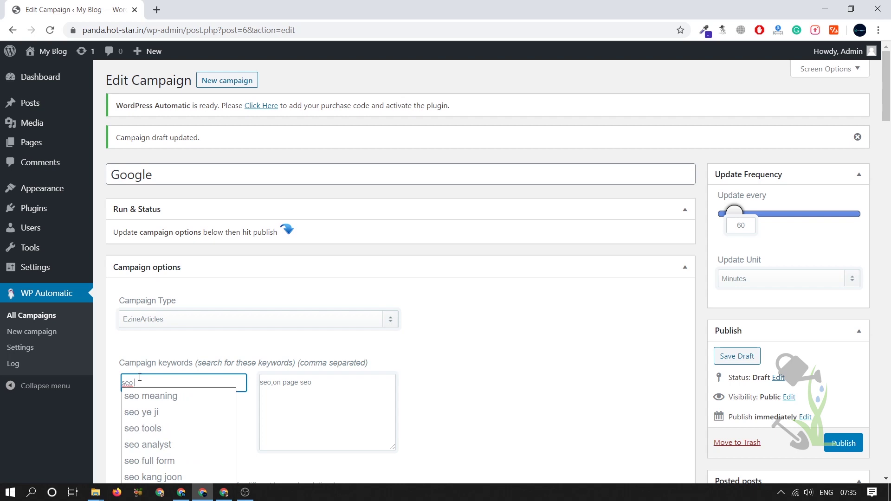
click(172, 397)
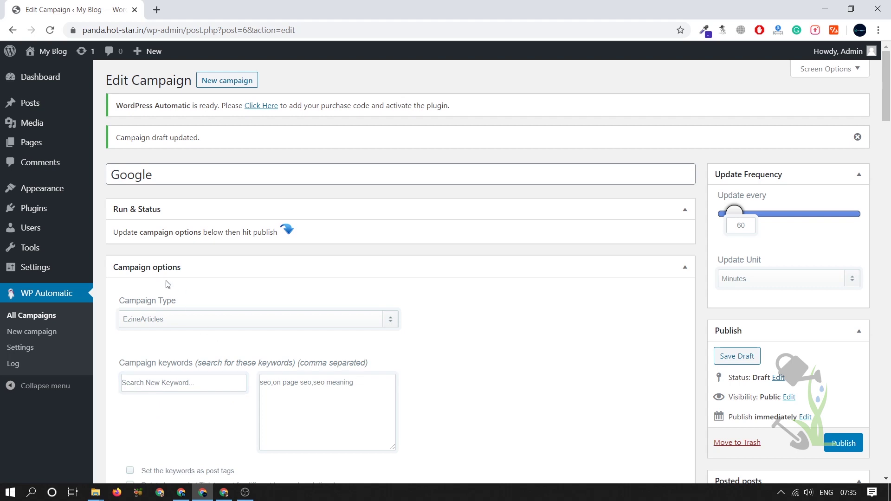
scroll(301, 320, down, 1)
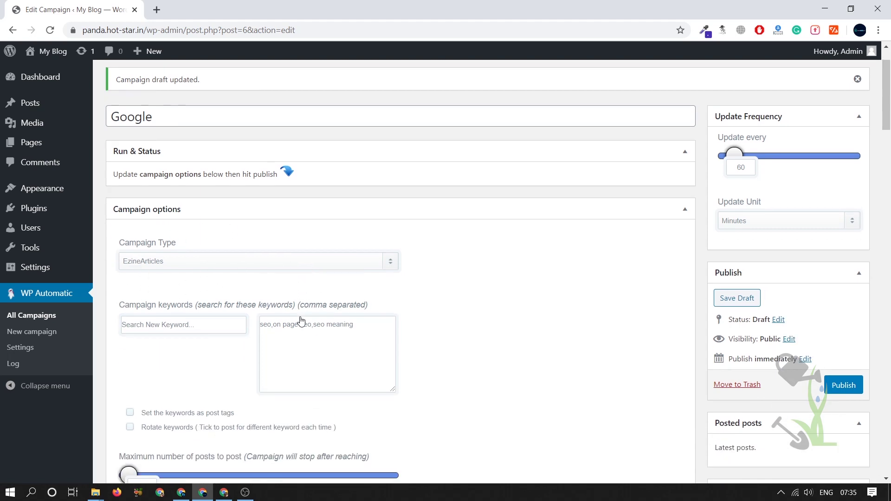
scroll(324, 320, down, 2)
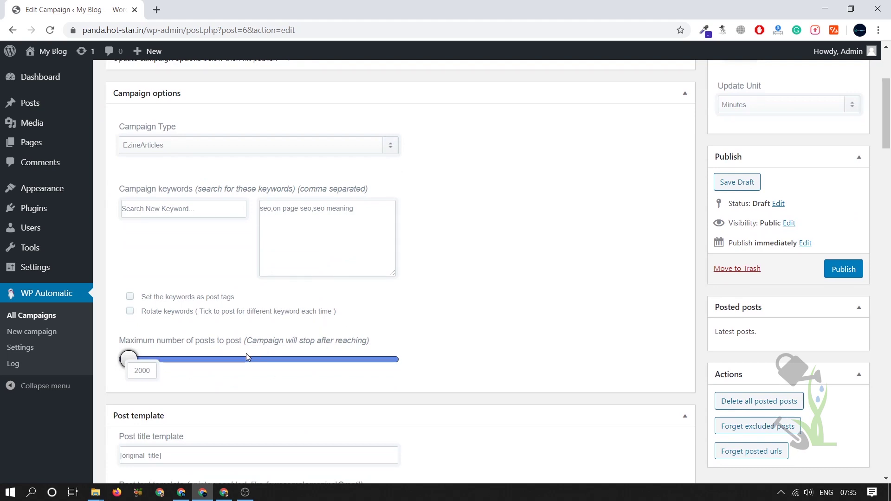
scroll(282, 286, up, 4)
scroll(303, 355, down, 6)
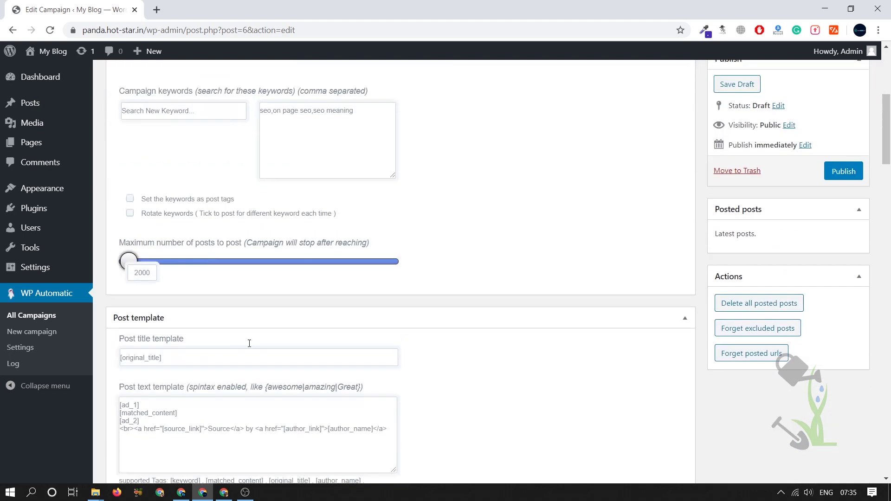
scroll(249, 343, down, 1)
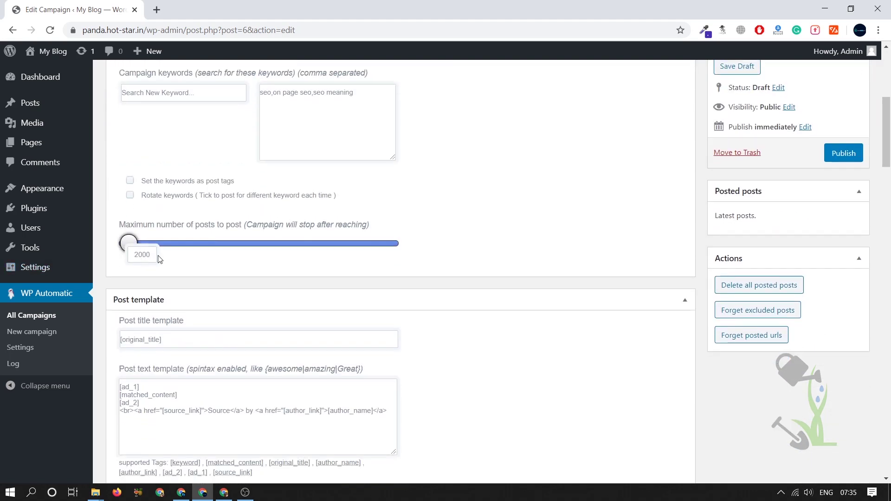
scroll(132, 255, up, 3)
scroll(215, 211, down, 3)
scroll(181, 332, down, 1)
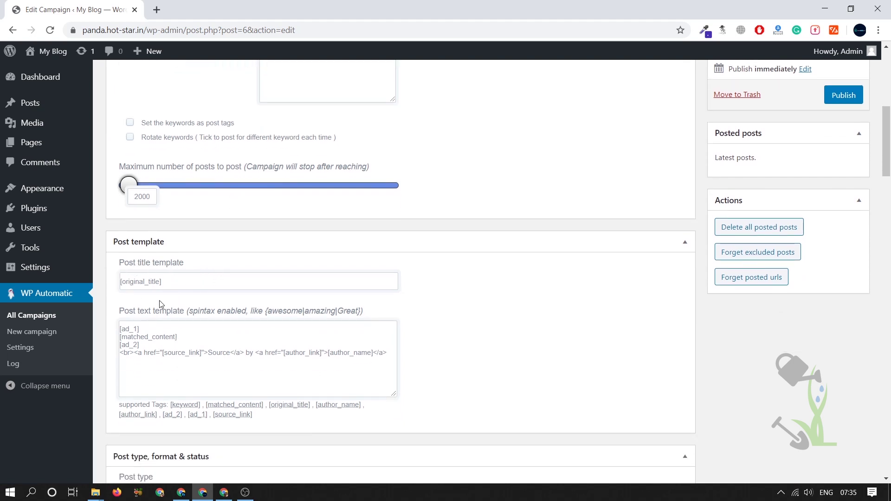
scroll(171, 314, down, 1)
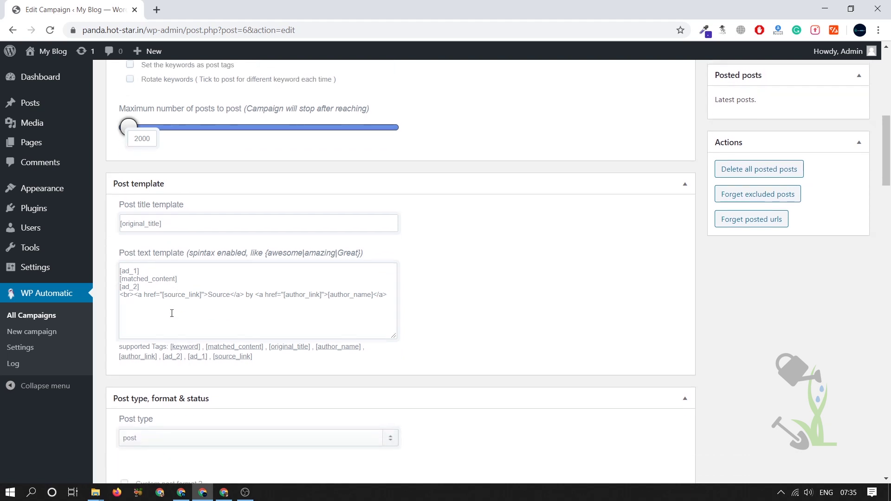
scroll(171, 313, down, 1)
scroll(141, 318, down, 3)
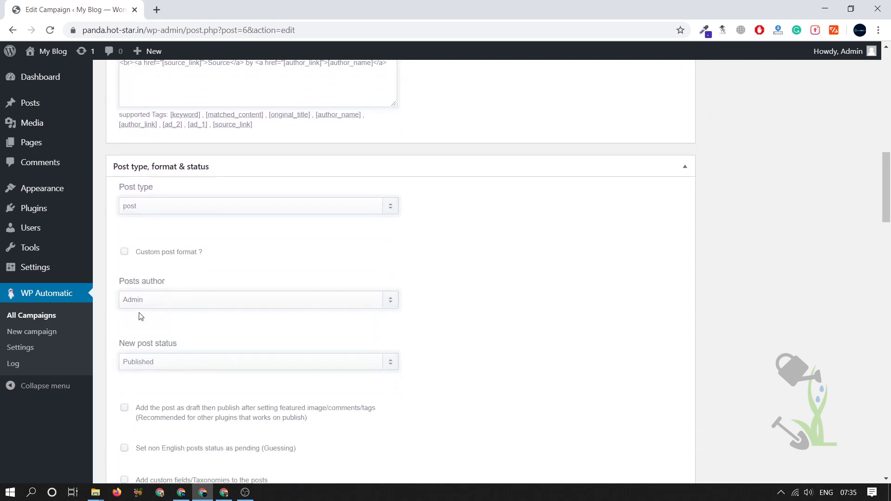
scroll(190, 213, down, 4)
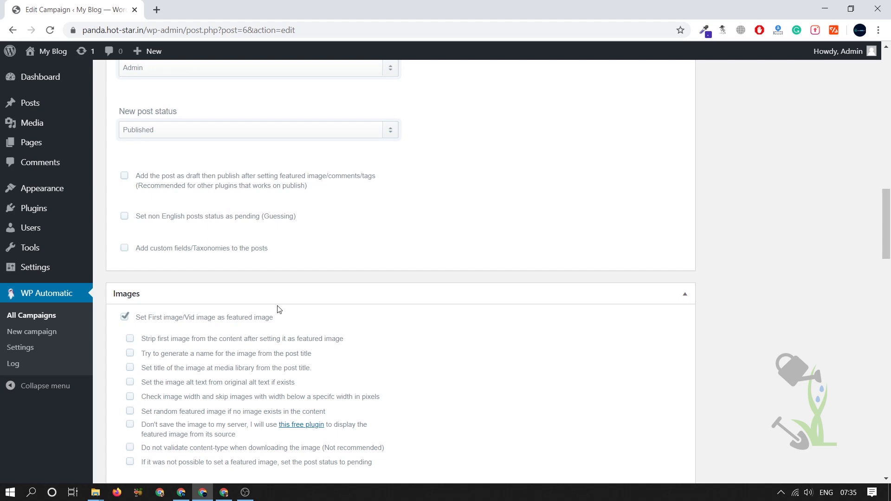
scroll(243, 361, down, 1)
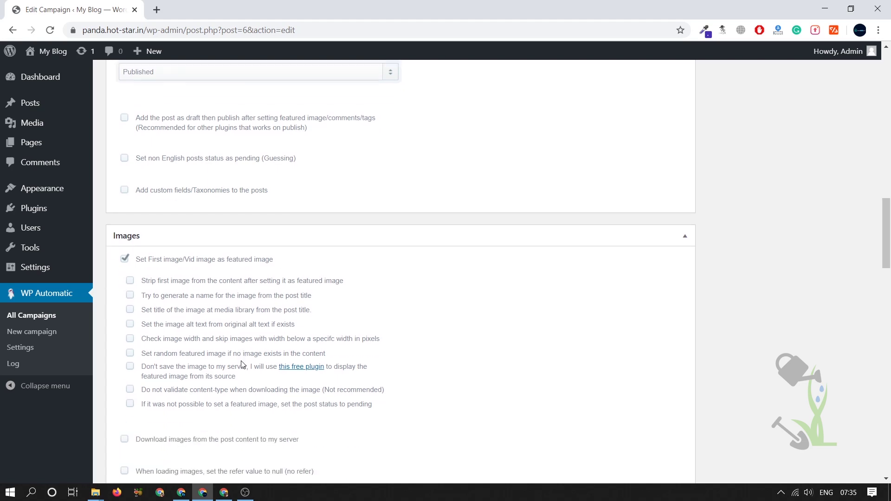
scroll(217, 361, down, 4)
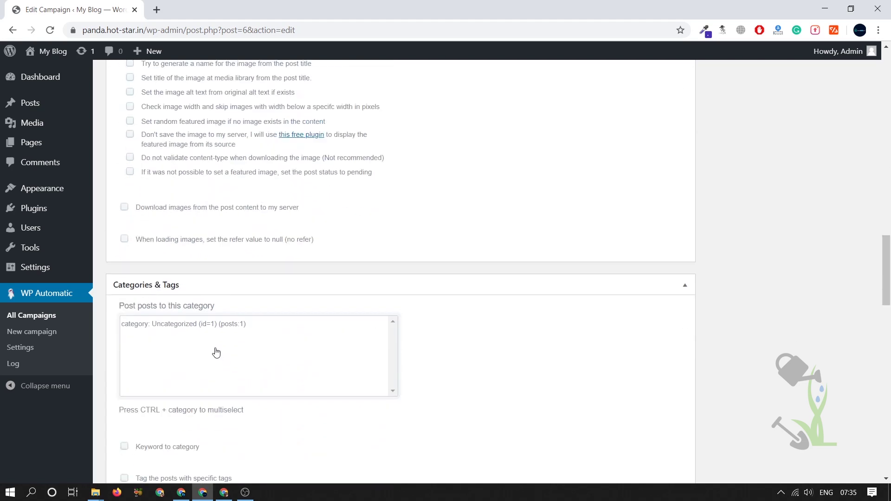
scroll(146, 341, down, 6)
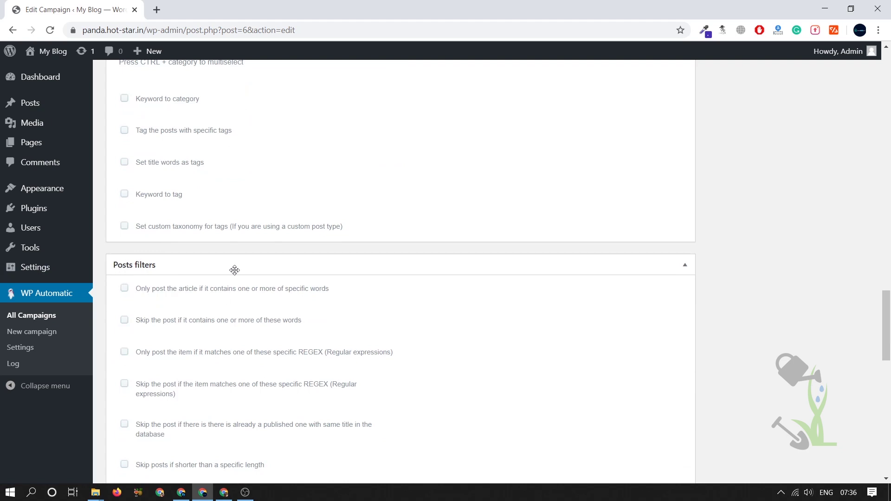
click(125, 289)
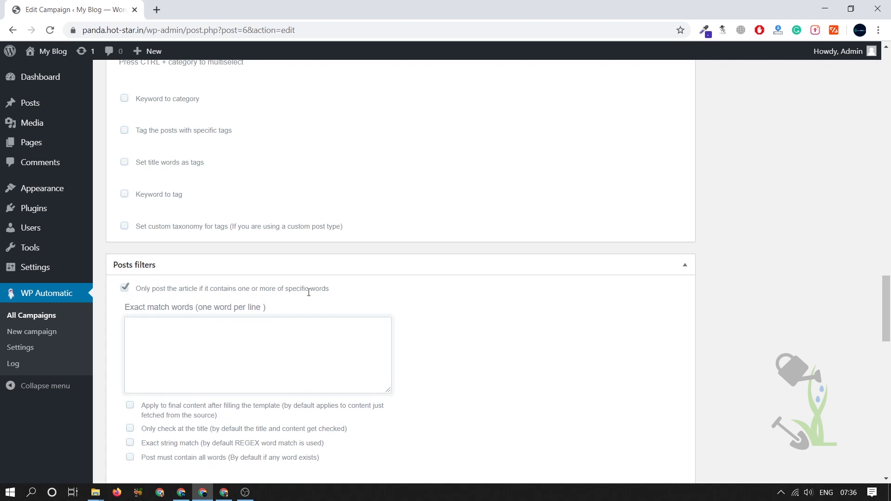
drag(286, 290, 342, 286)
click(343, 287)
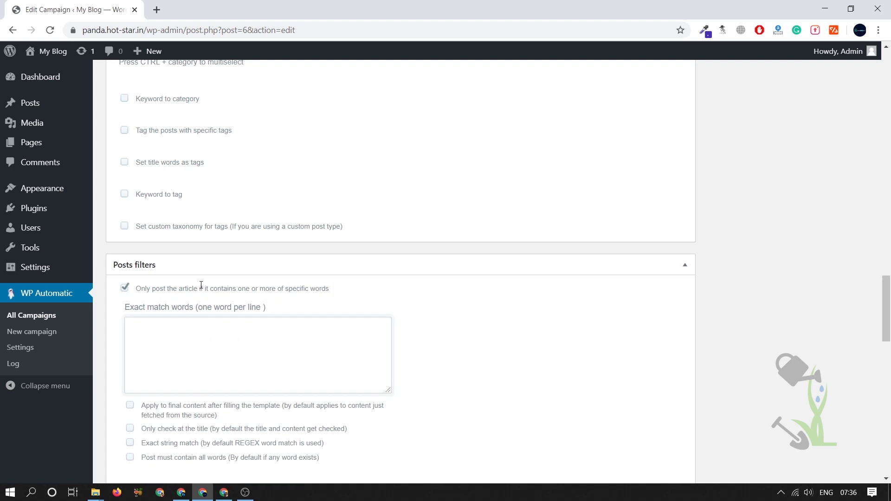
click(126, 289)
scroll(218, 286, down, 4)
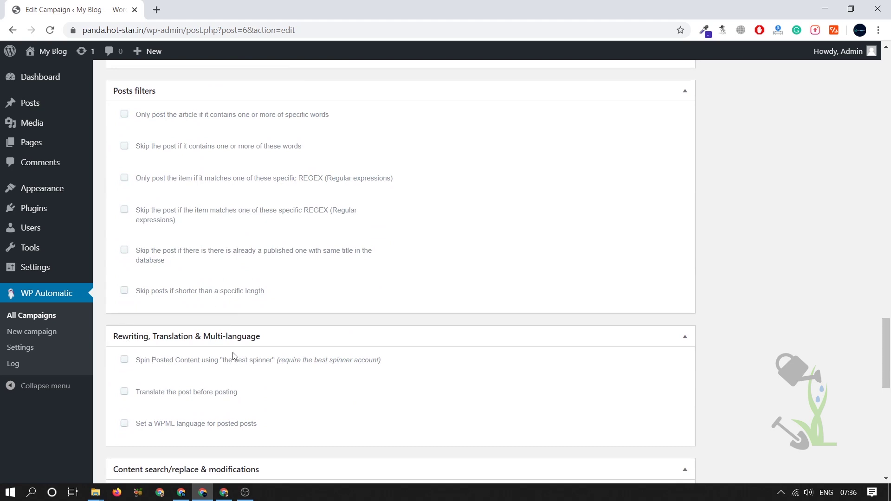
scroll(246, 353, down, 3)
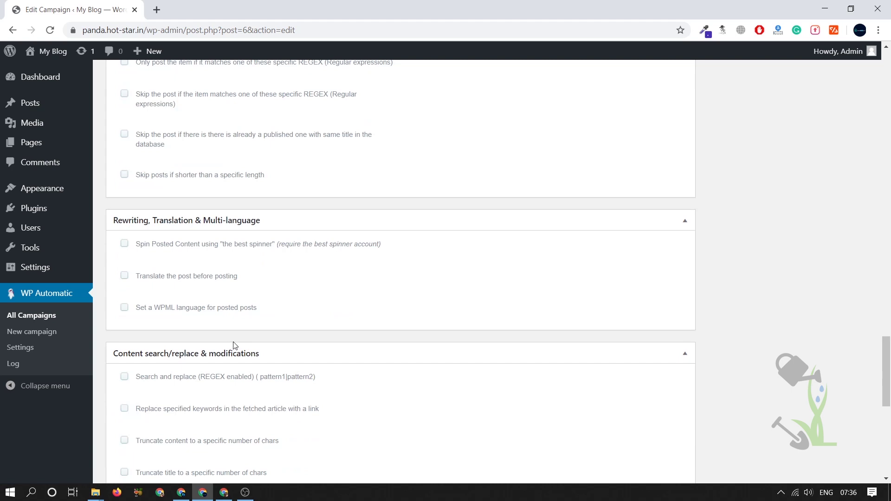
scroll(235, 345, down, 1)
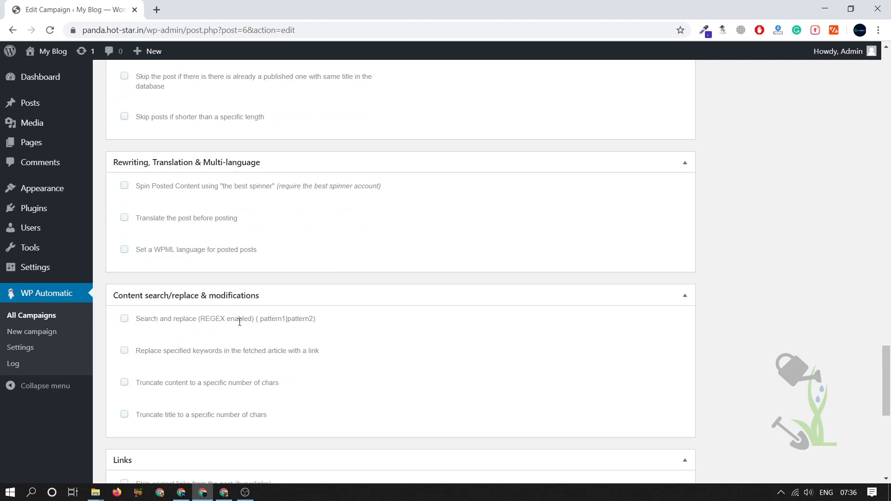
scroll(240, 321, down, 5)
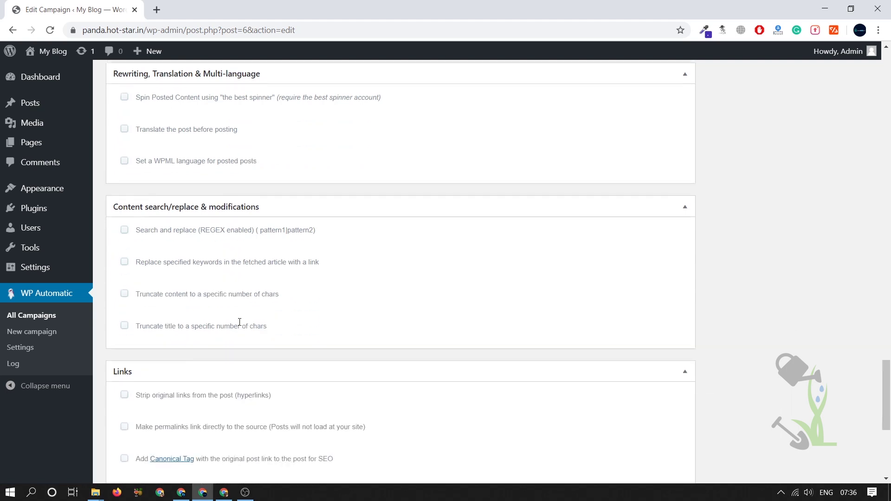
scroll(160, 297, down, 3)
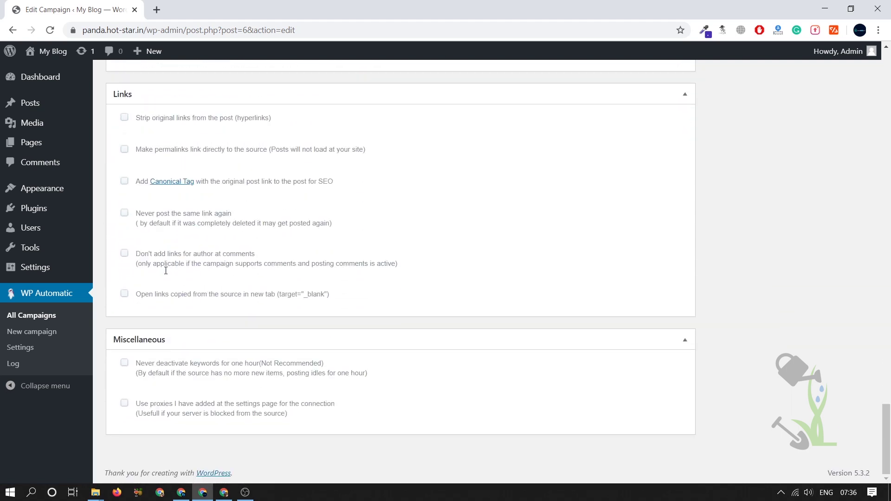
scroll(153, 306, up, 4)
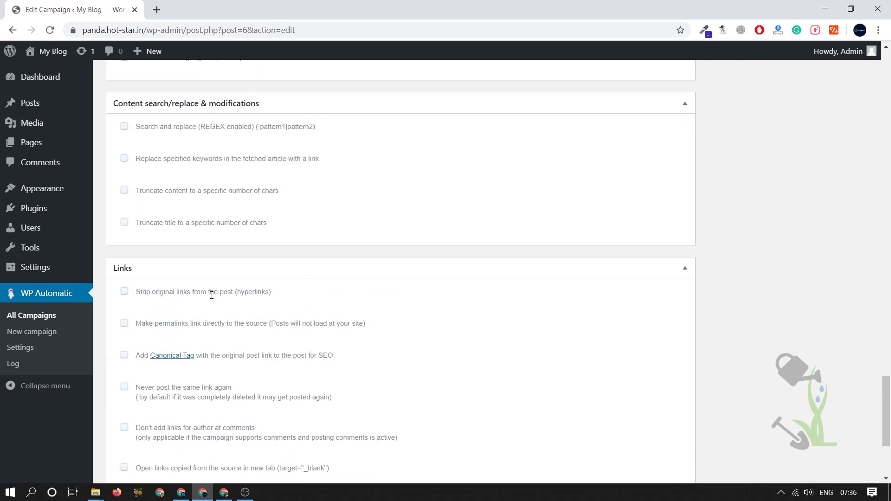
scroll(417, 286, up, 20)
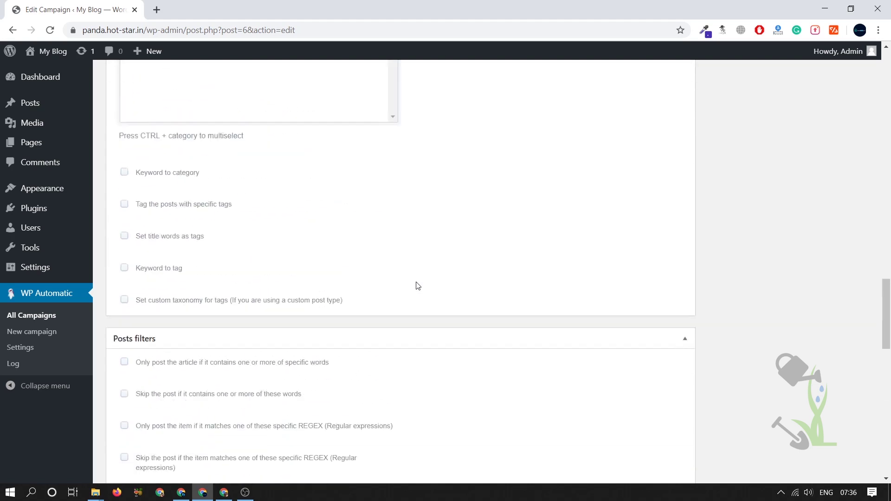
scroll(417, 285, up, 6)
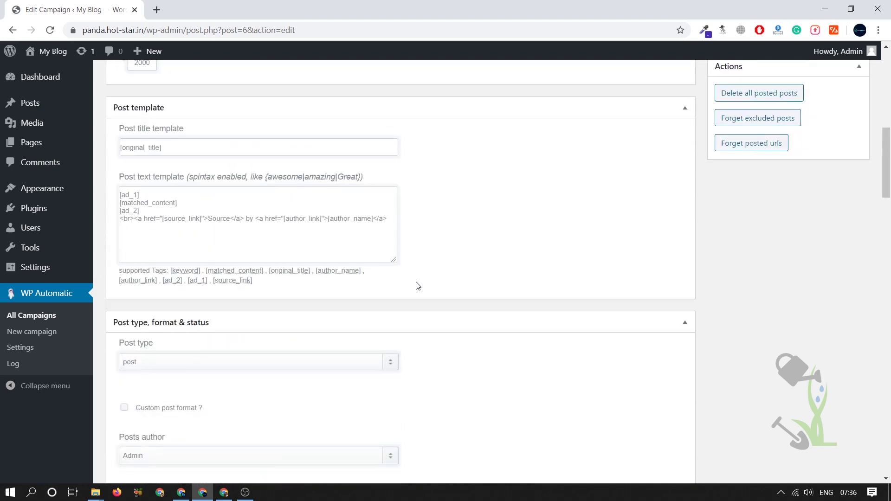
scroll(417, 286, up, 12)
scroll(478, 218, down, 3)
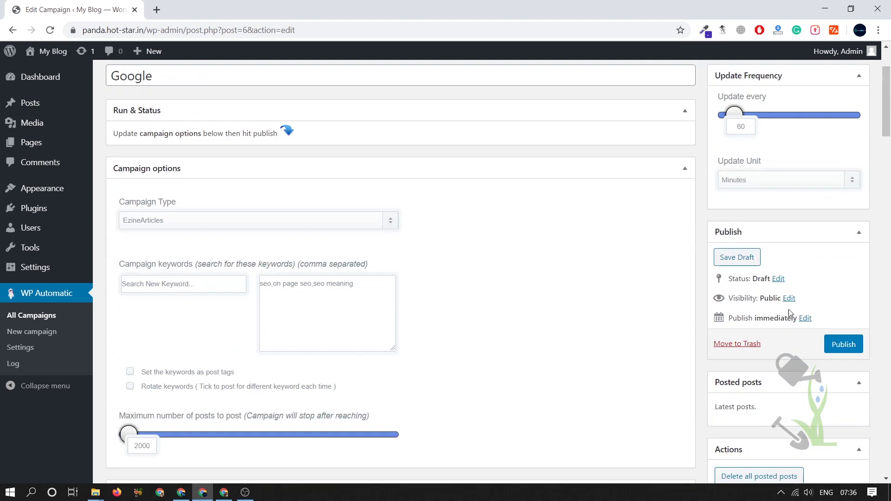
scroll(677, 265, up, 3)
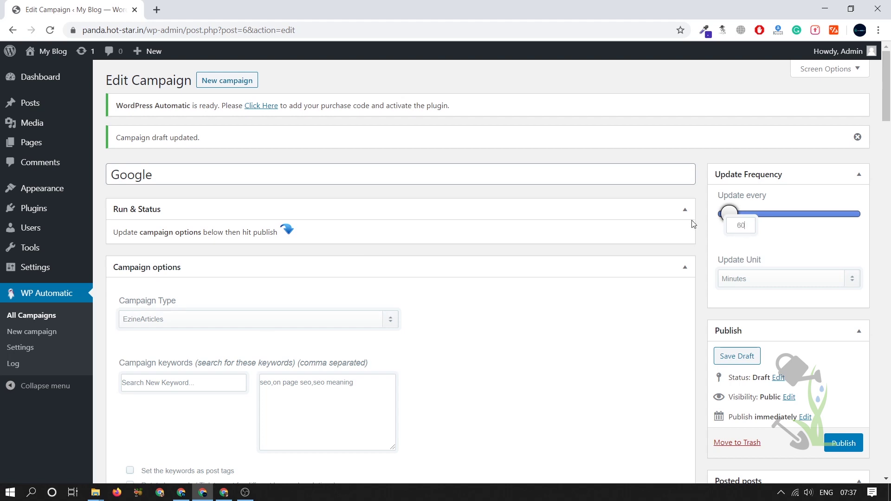
- Publish the Google campaign, run it once, then go to WP Automatic's settings
click(850, 445)
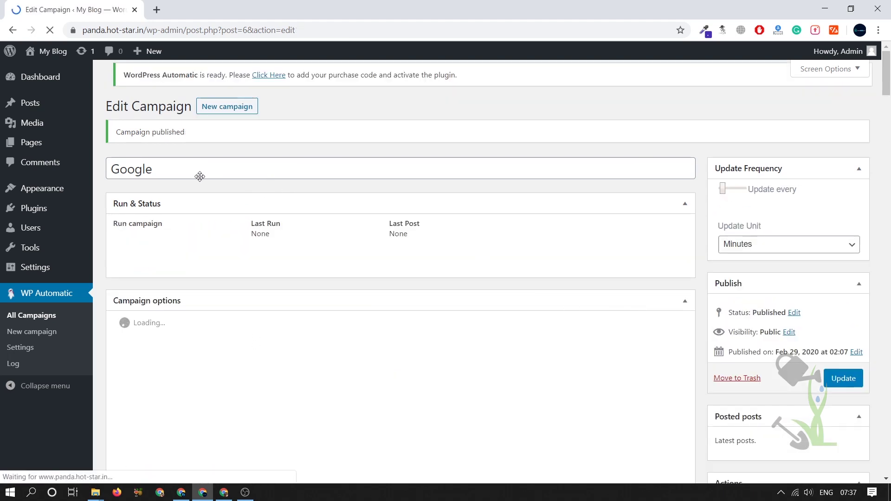
click(123, 246)
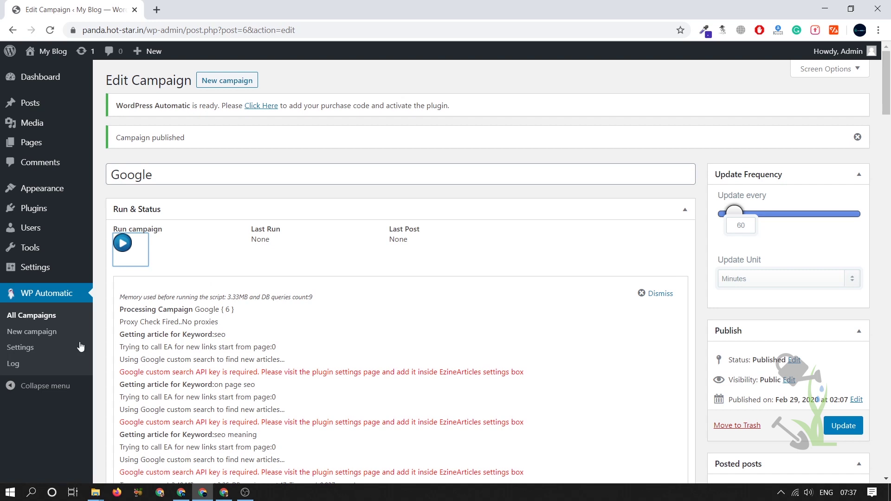
click(33, 349)
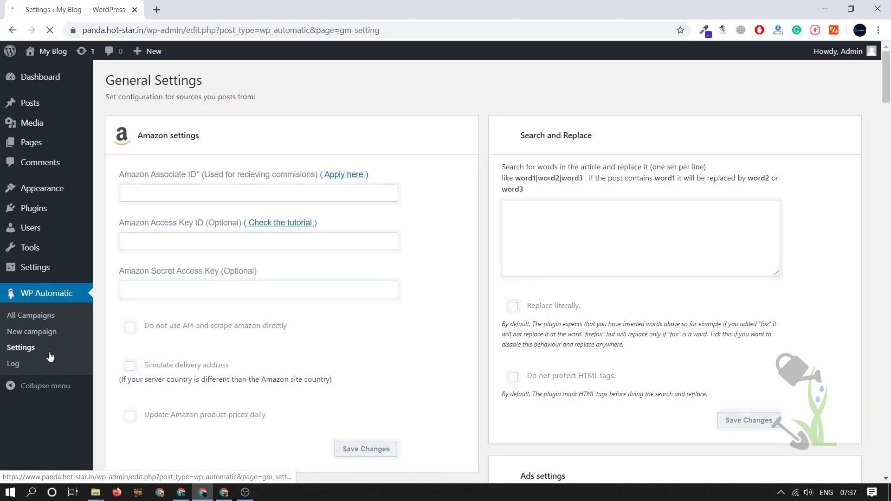
- Scroll to the Ezinearticles box and highlight the Google custom search API key label
scroll(210, 159, down, 6)
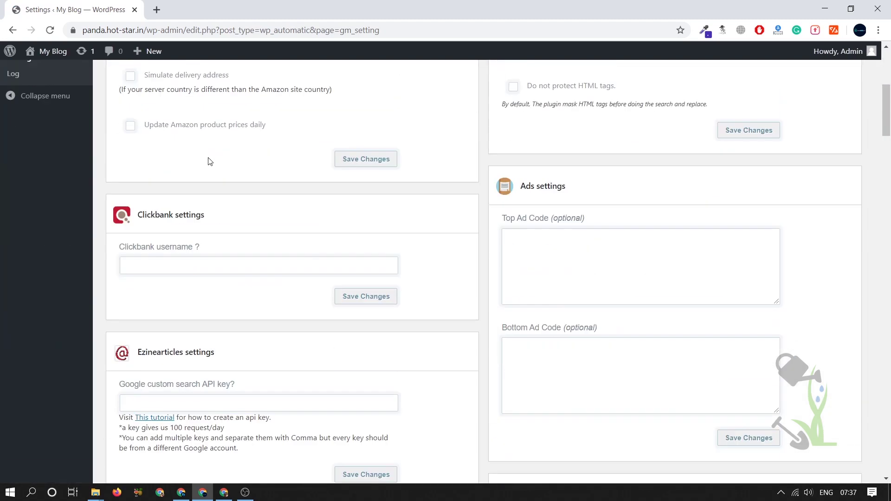
scroll(210, 158, down, 4)
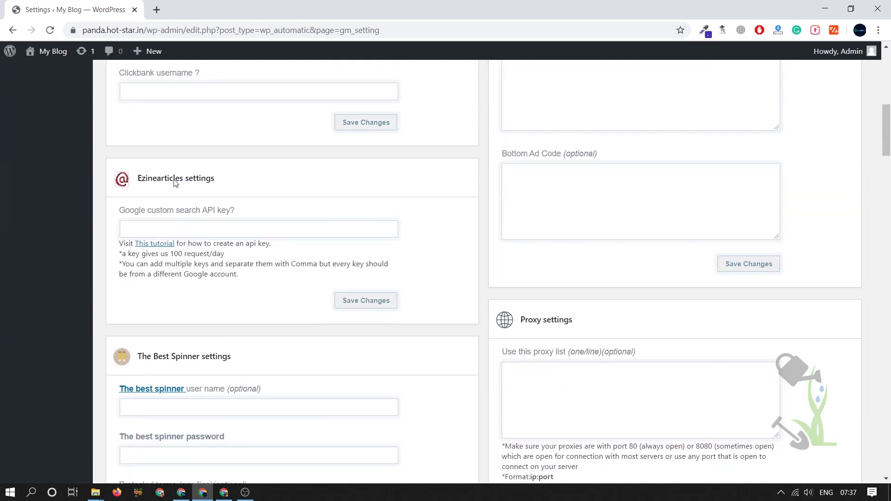
drag(116, 210, 253, 212)
click(255, 215)
- Search Google for 'google devel' and open the Google Developers Console result in a new tab
key(ctrl+t)
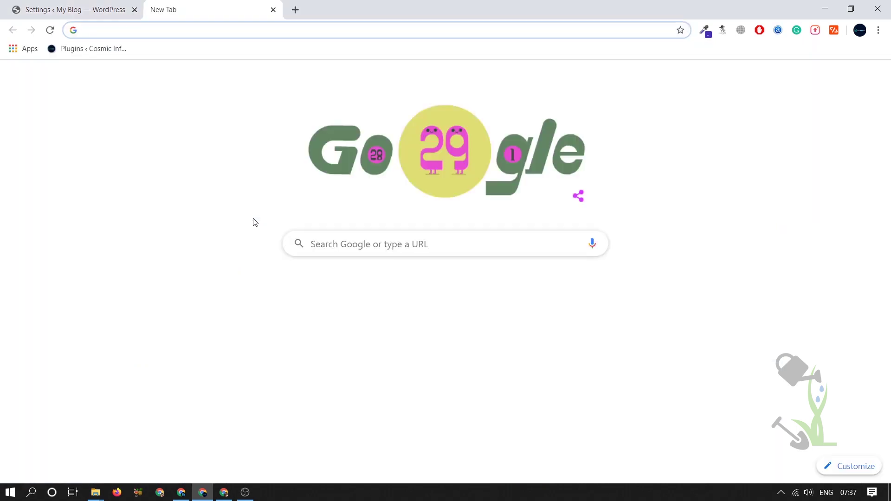
text(google develo)
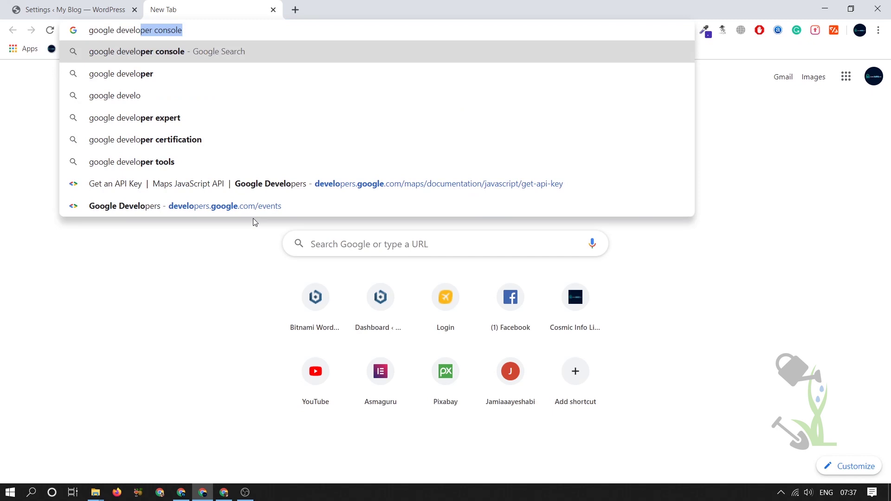
key(Return)
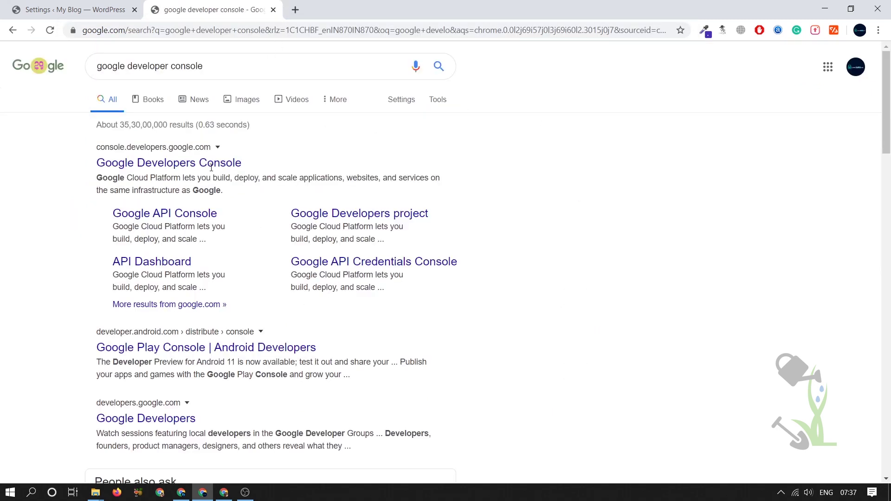
middle_click(211, 165)
click(358, 7)
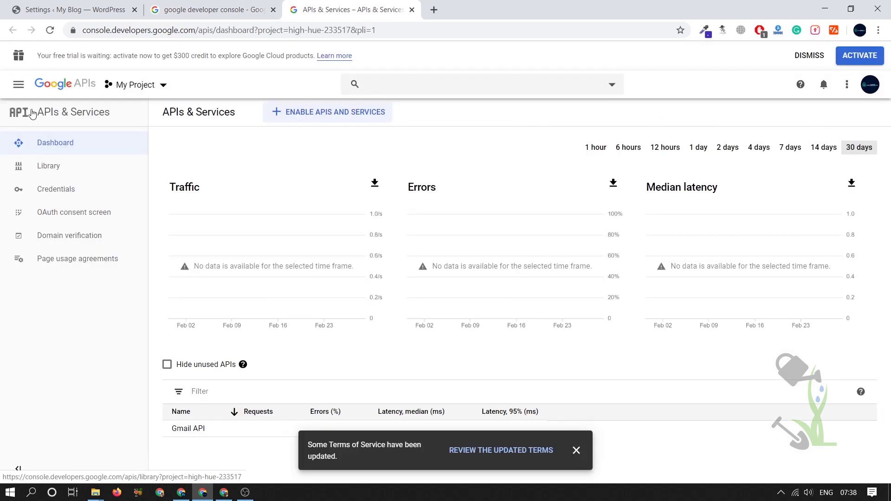
- Create a new Google Cloud project named tutorialproject and open its dashboard
click(162, 87)
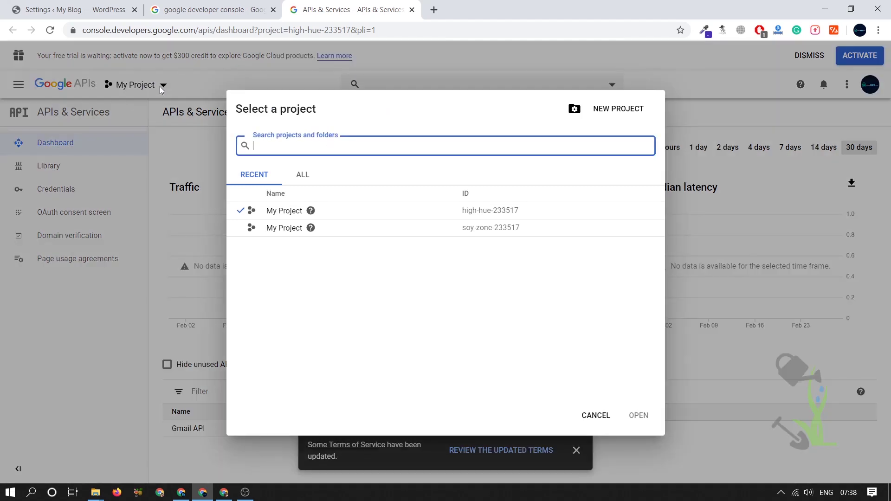
click(643, 110)
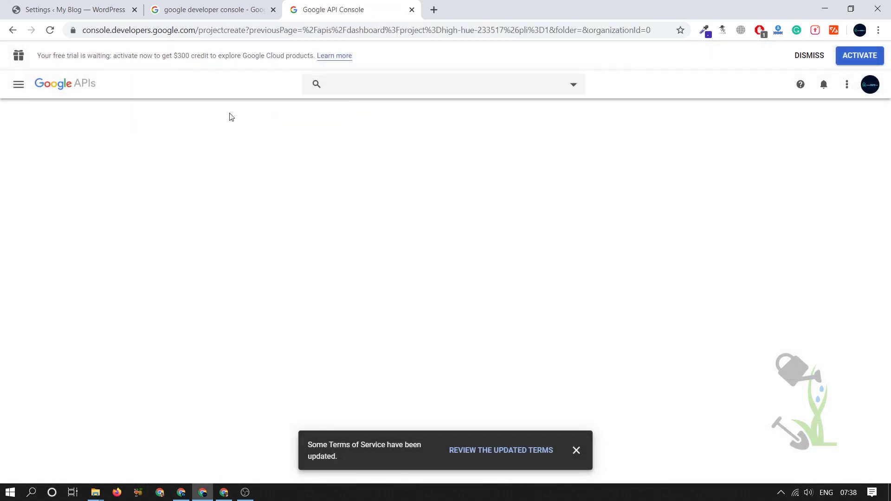
text(tutorialproject)
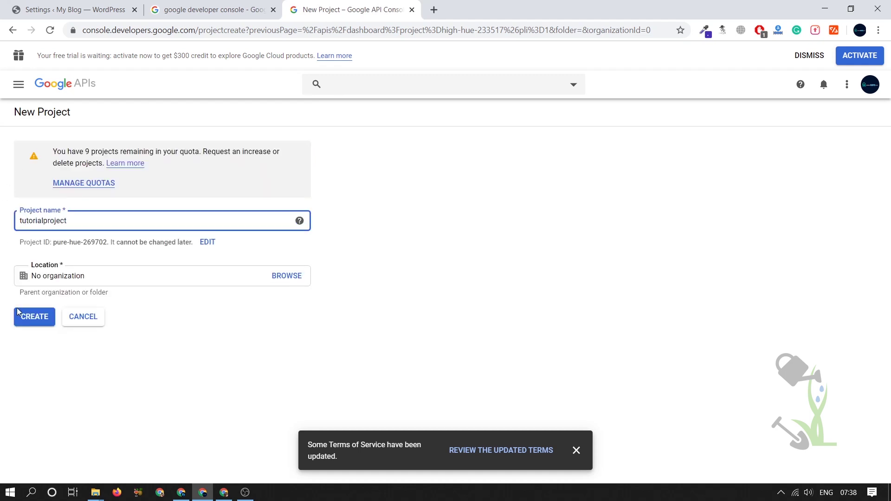
click(19, 312)
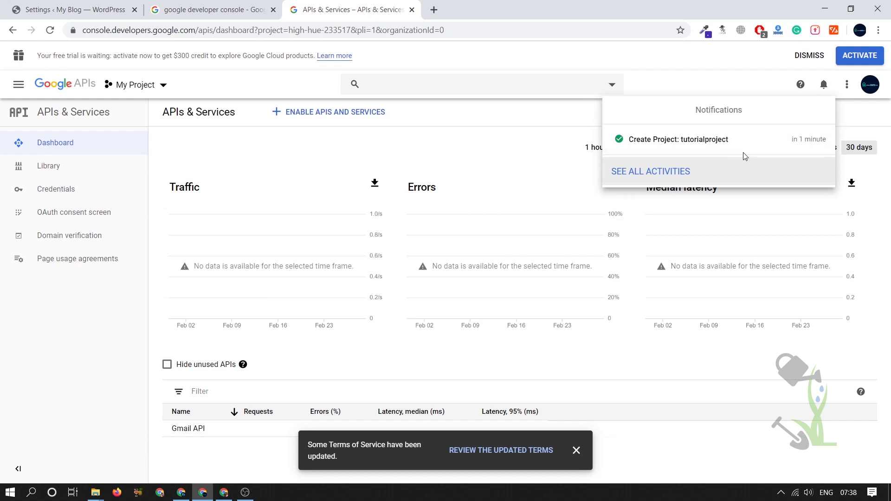
click(700, 149)
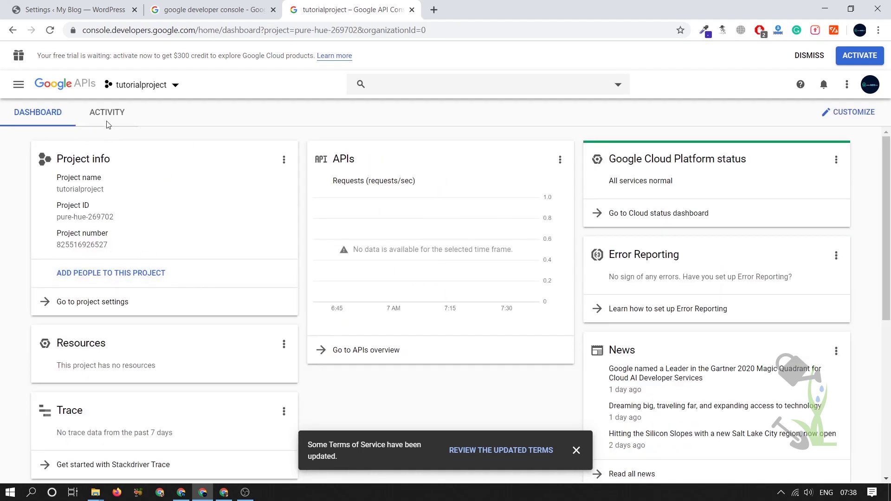
- Go to the APIs & Services dashboard for tutorialproject
click(160, 88)
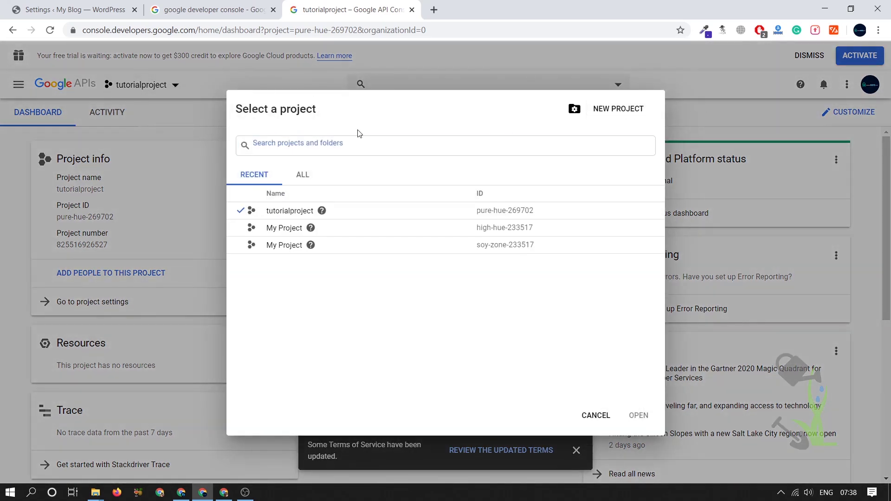
click(139, 104)
click(20, 85)
mouse_move(111, 124)
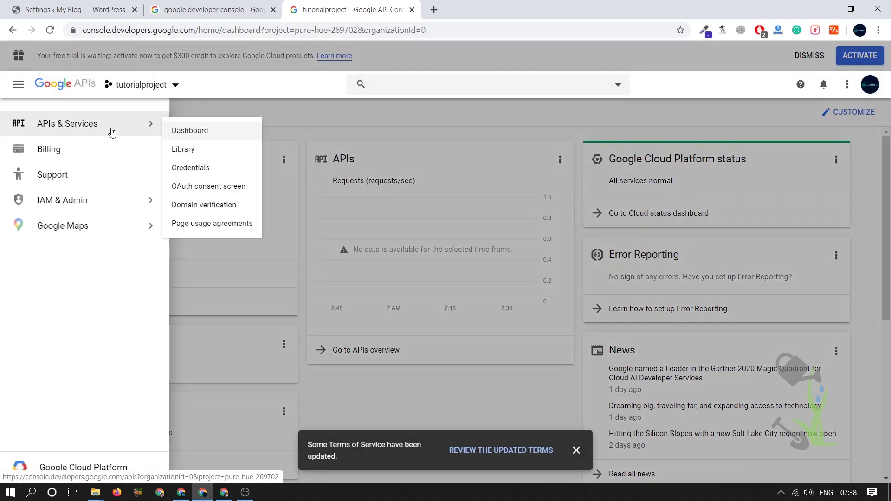
click(190, 129)
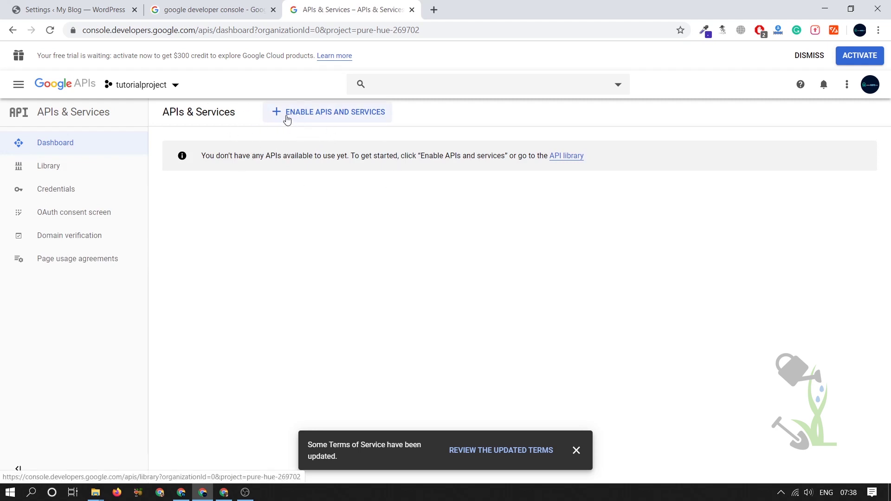
- Search the API Library for 'custom' and open the Custom Search API page
click(288, 118)
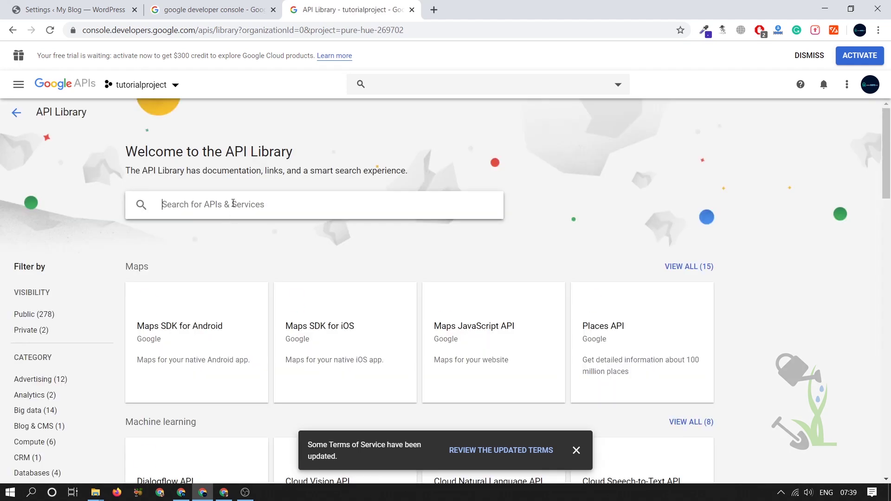
click(69, 9)
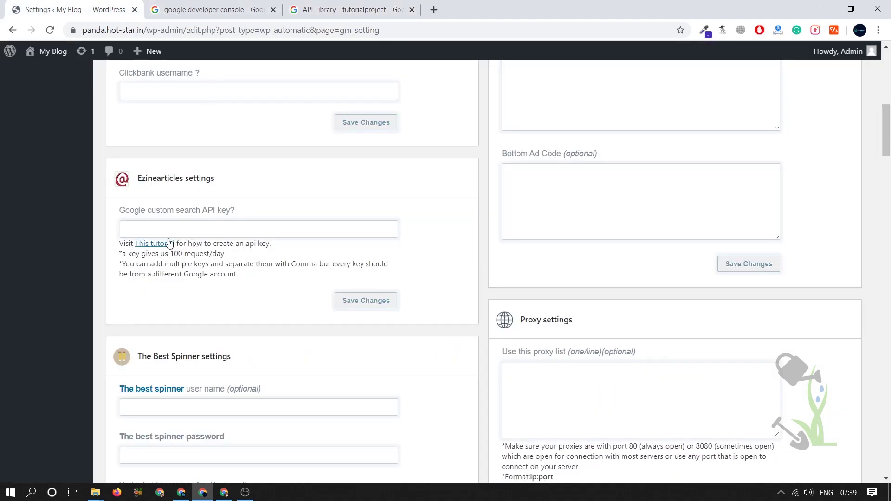
click(352, 6)
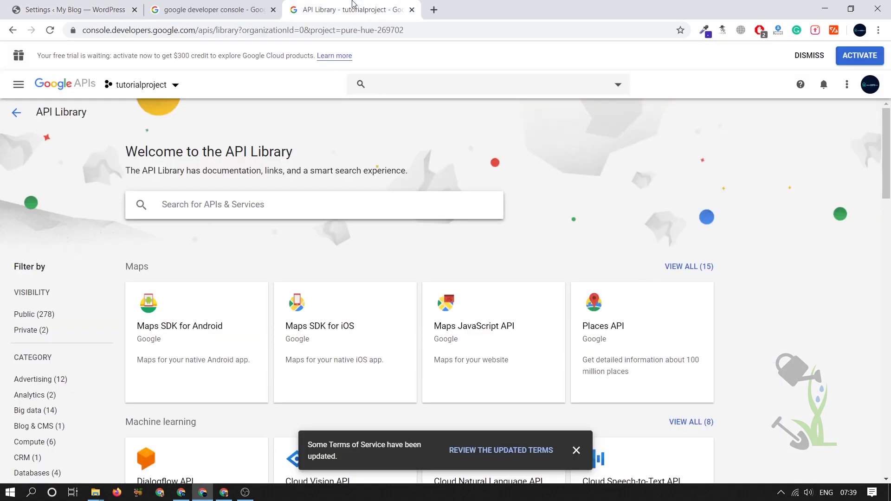
click(251, 204)
text(custom)
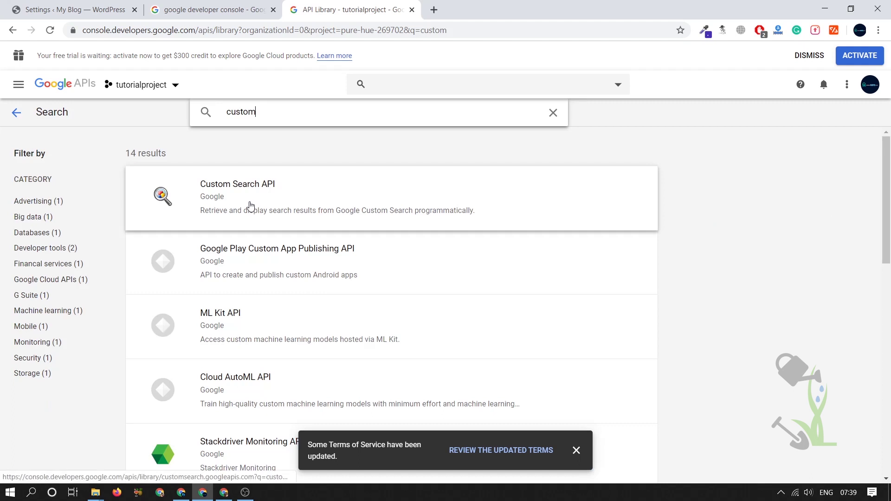
click(250, 206)
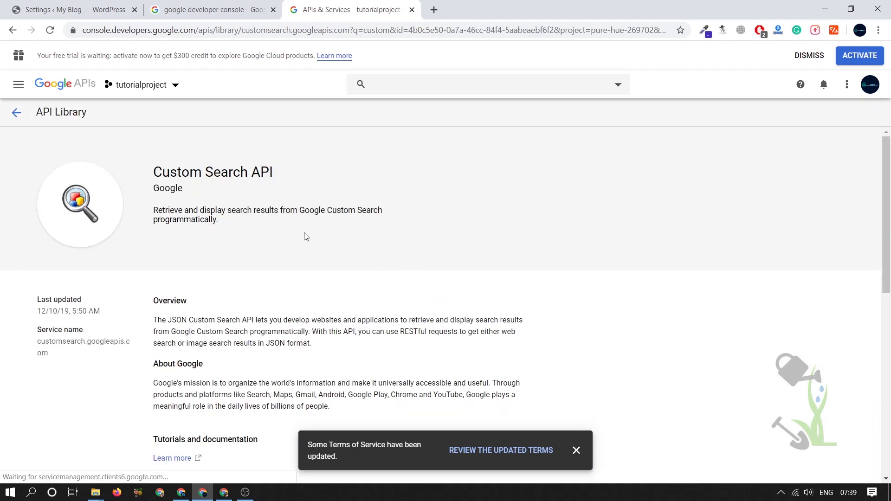
- Enable the Custom Search API for tutorialproject and dismiss the terms notice
scroll(220, 265, down, 9)
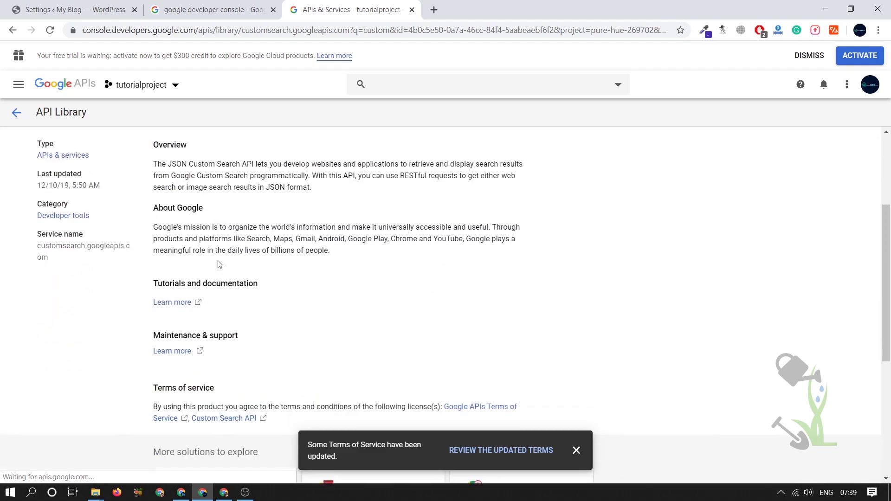
scroll(223, 266, up, 3)
scroll(224, 265, up, 6)
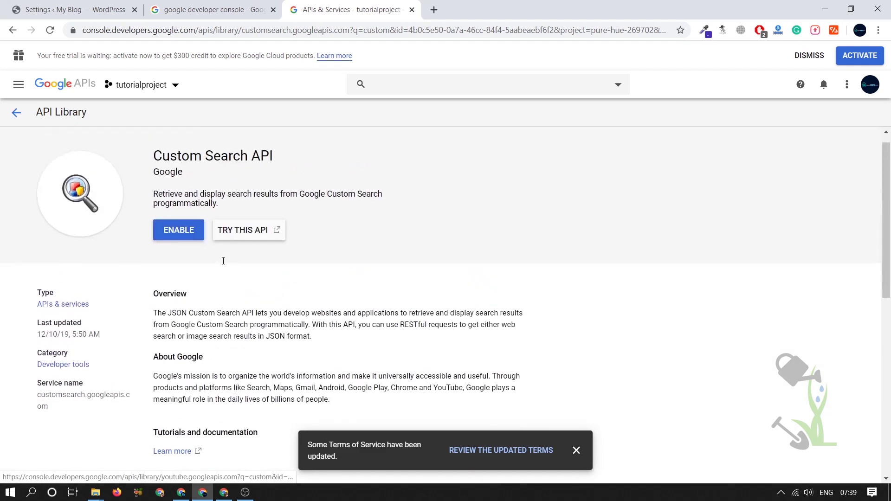
click(187, 250)
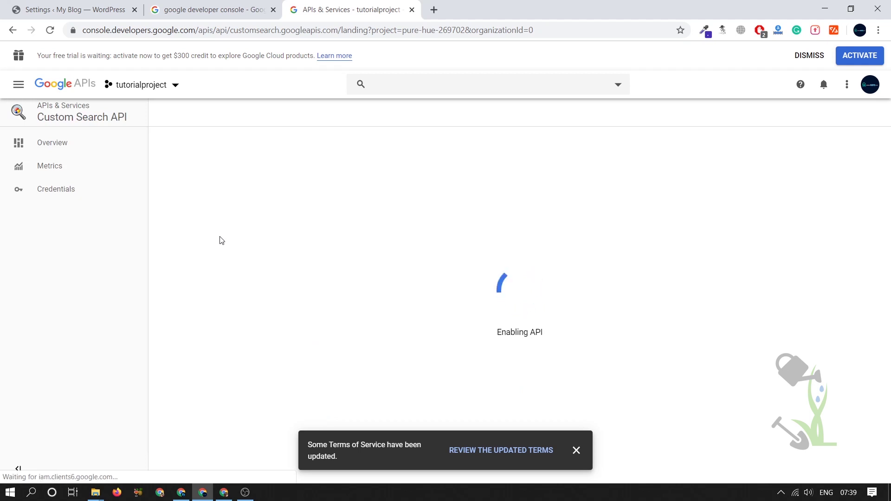
click(576, 450)
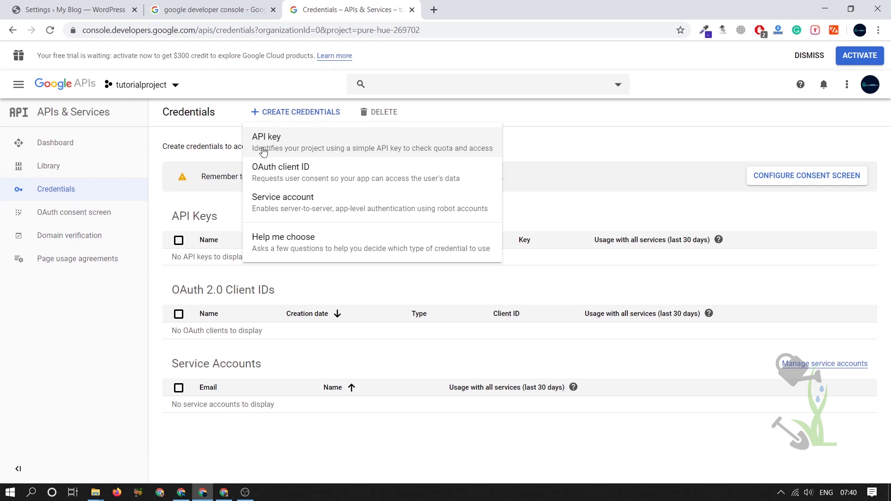
- Create a new API key, copy it, and return to WordPress settings
click(279, 147)
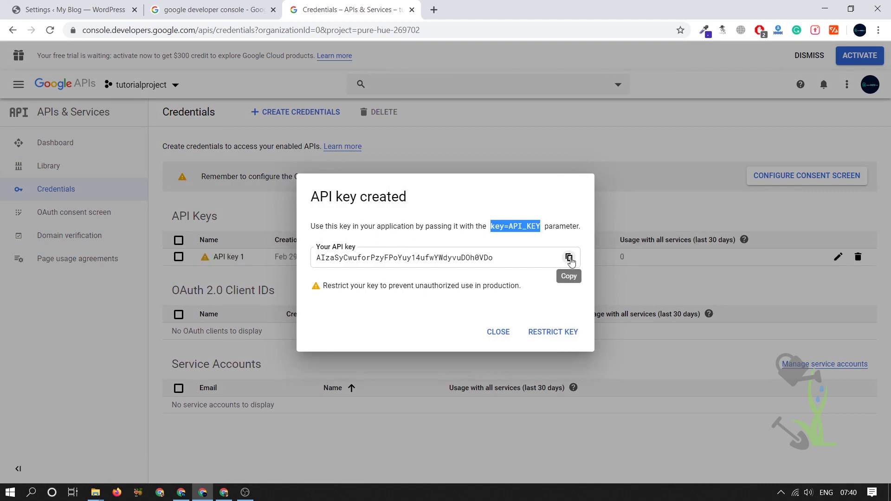
click(569, 258)
click(75, 9)
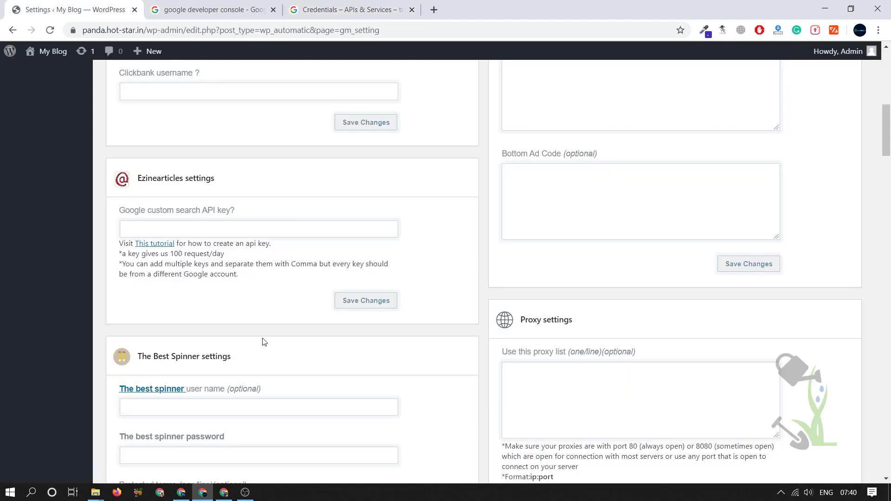
- Paste the API key into 'Google custom search API key?', save, and edit the Google campaign
click(228, 237)
key(ctrl+v)
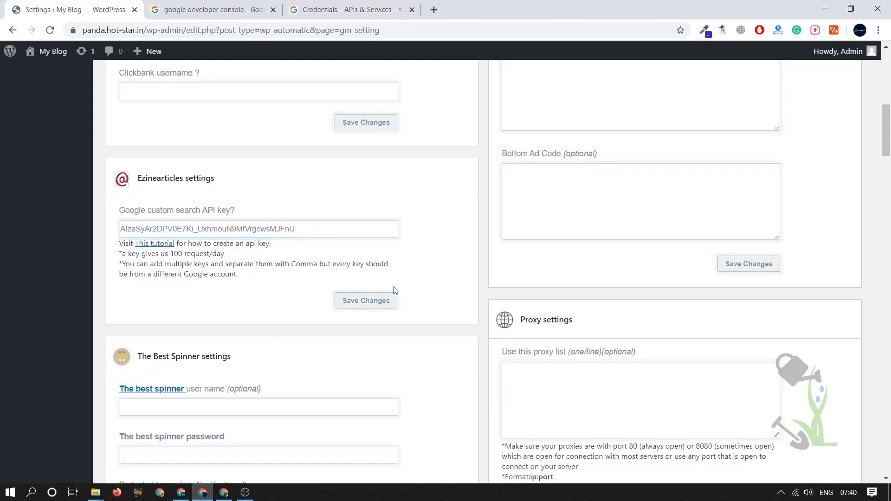
click(383, 304)
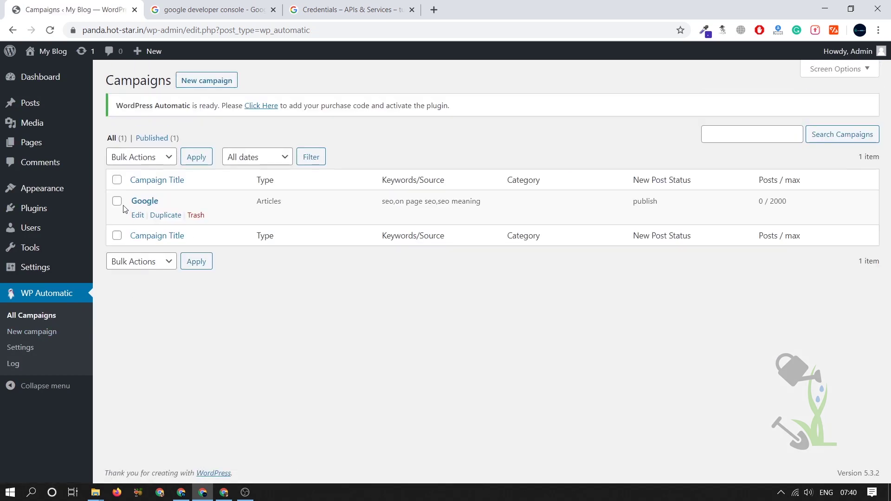
click(145, 215)
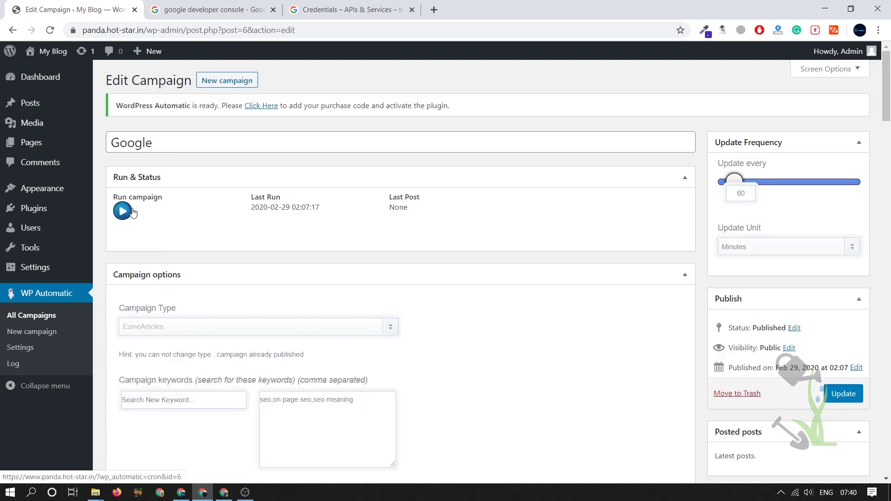
- Run the Google campaign, then open its last imported post and the posts list
click(123, 212)
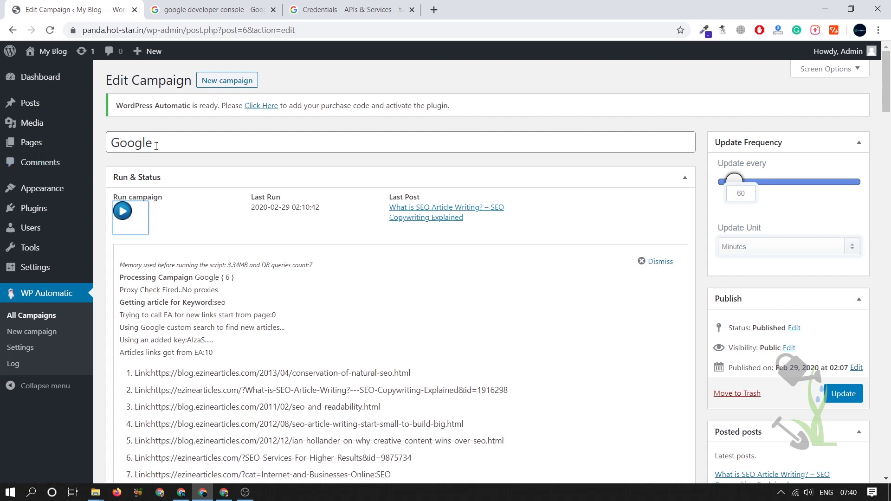
middle_click(447, 217)
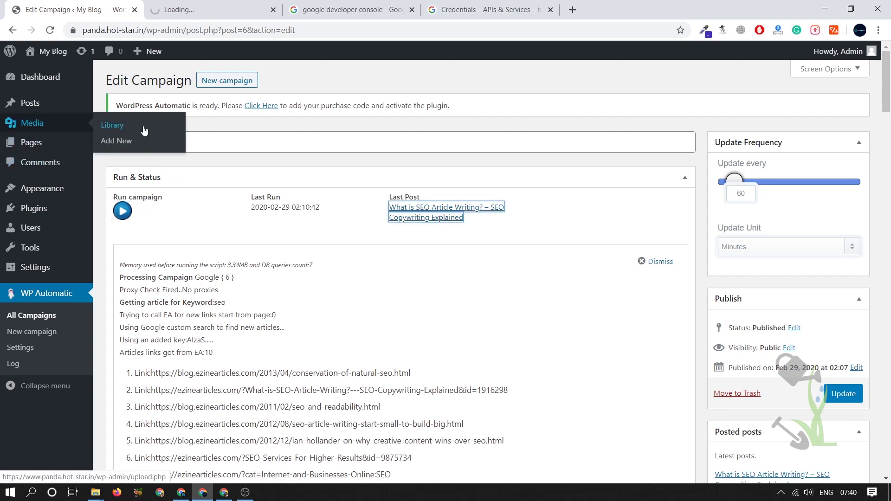
mouse_move(60, 109)
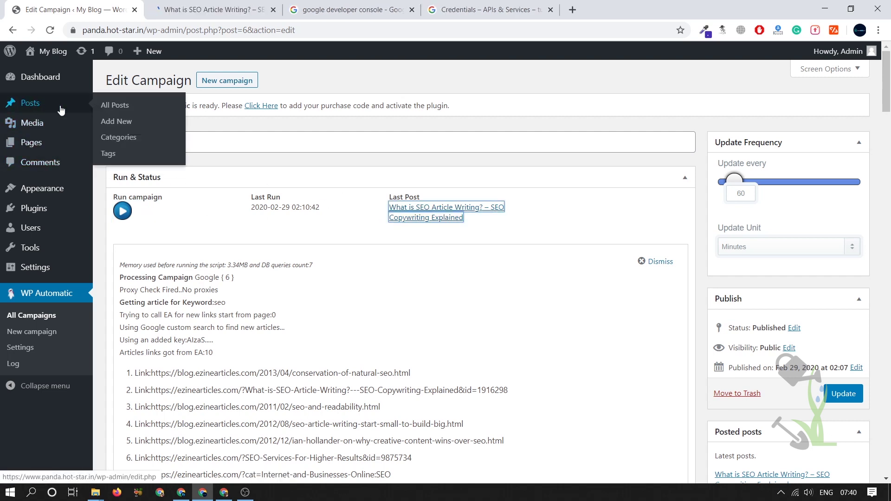
middle_click(124, 110)
click(374, 8)
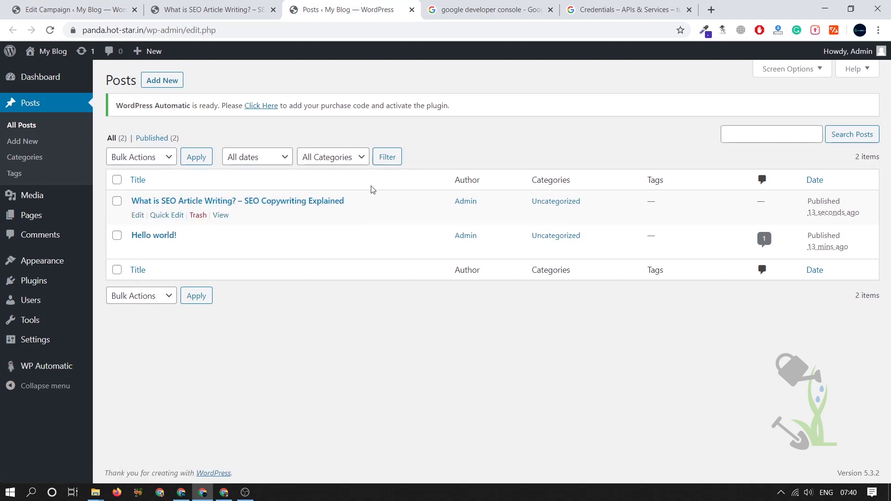
- Review the imported 'SEO Services For Higher Results' post, then return to the campaign editor
click(176, 8)
scroll(387, 199, down, 15)
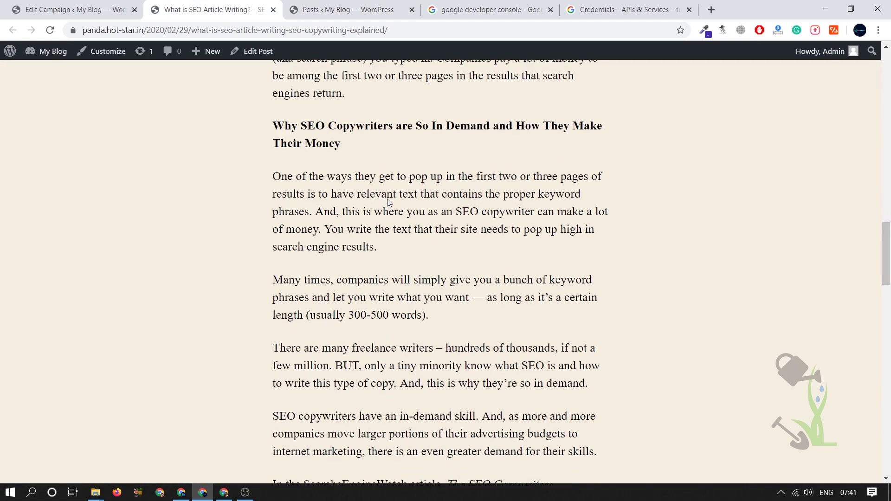
scroll(387, 199, down, 15)
scroll(386, 197, up, 20)
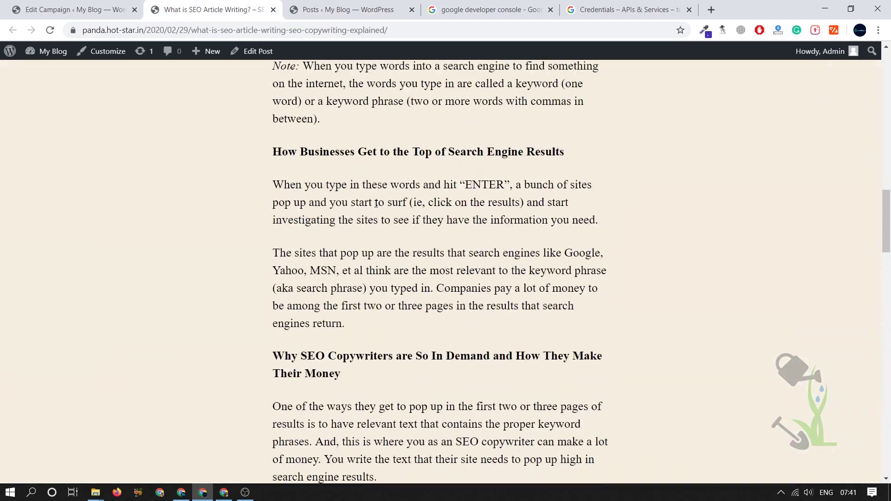
scroll(376, 202, up, 10)
click(297, 11)
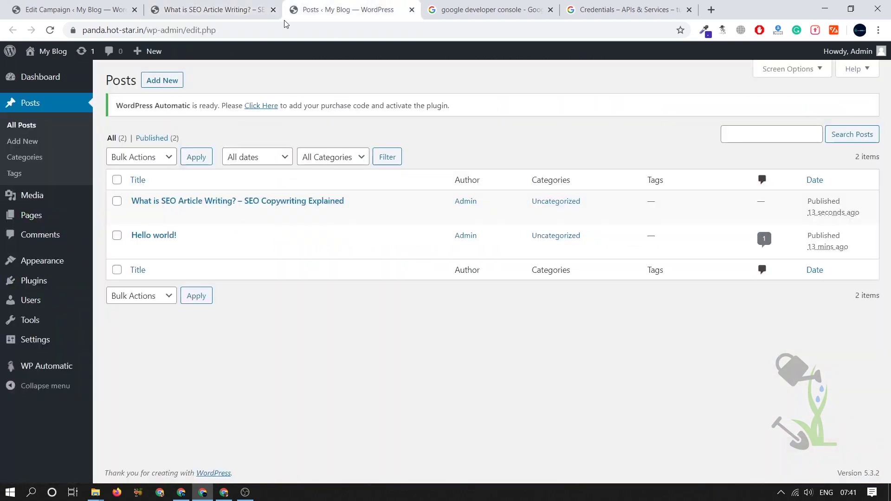
click(91, 6)
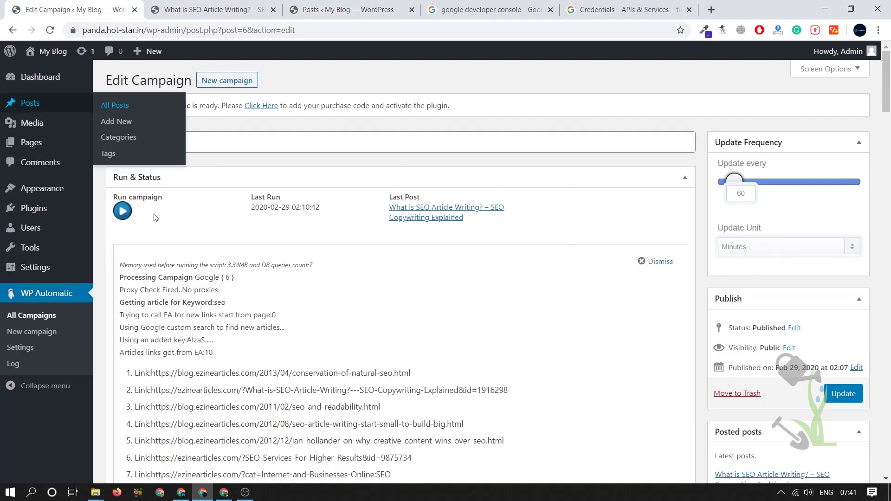
- Run the Google campaign again and start a new WP Automatic campaign
click(123, 211)
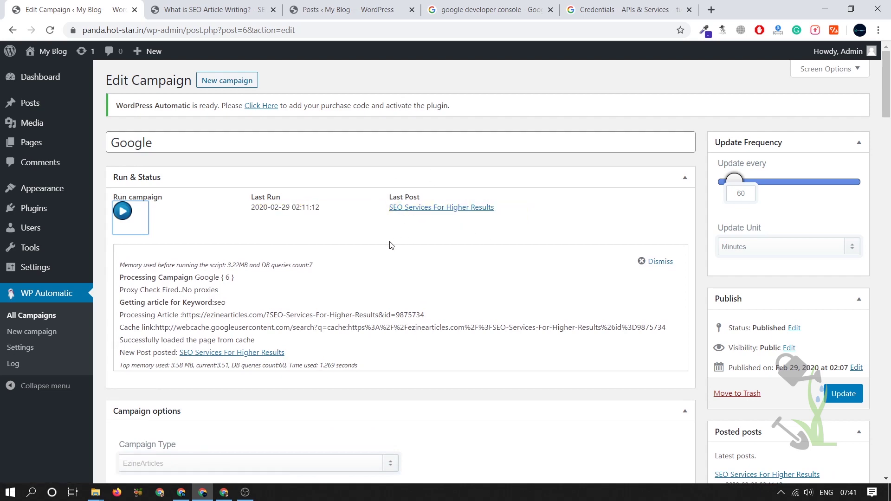
scroll(384, 247, down, 6)
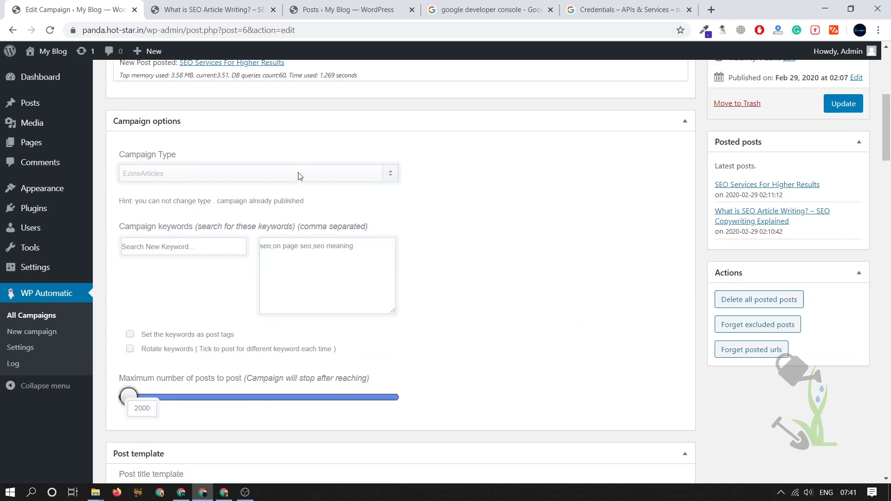
scroll(187, 179, up, 4)
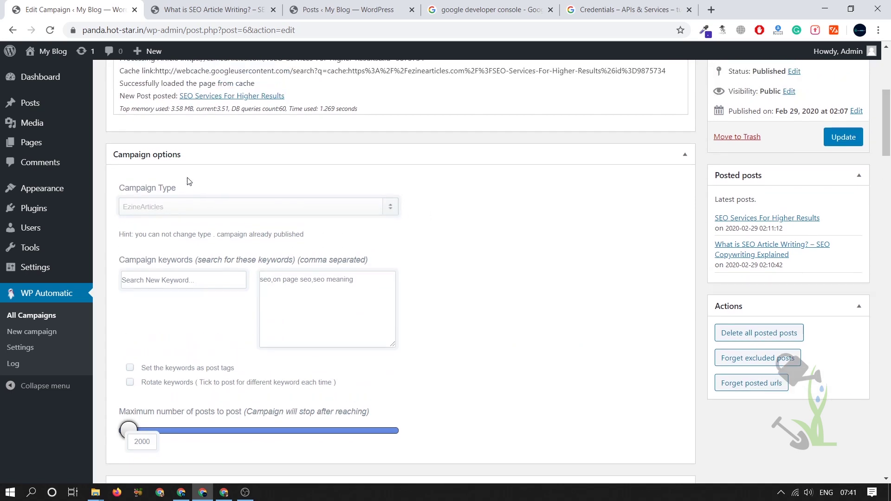
click(38, 333)
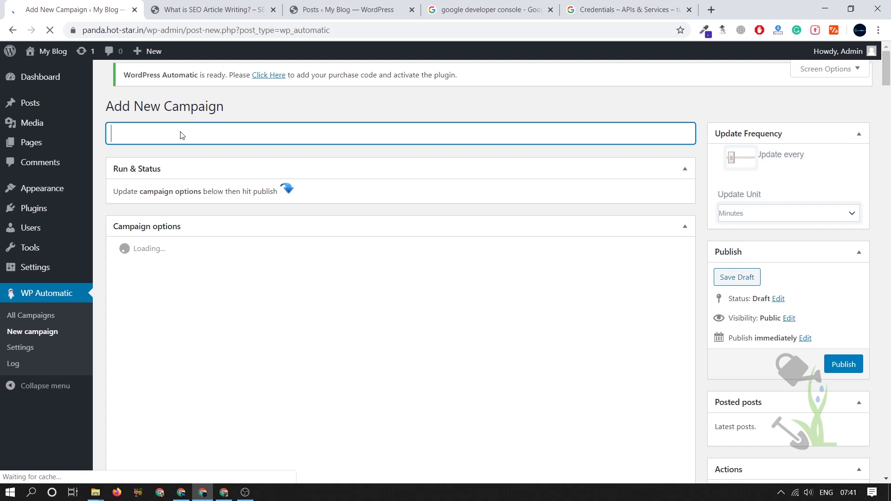
- Title the campaign 'rss feed' and set its Campaign Type to Feeds
text(re)
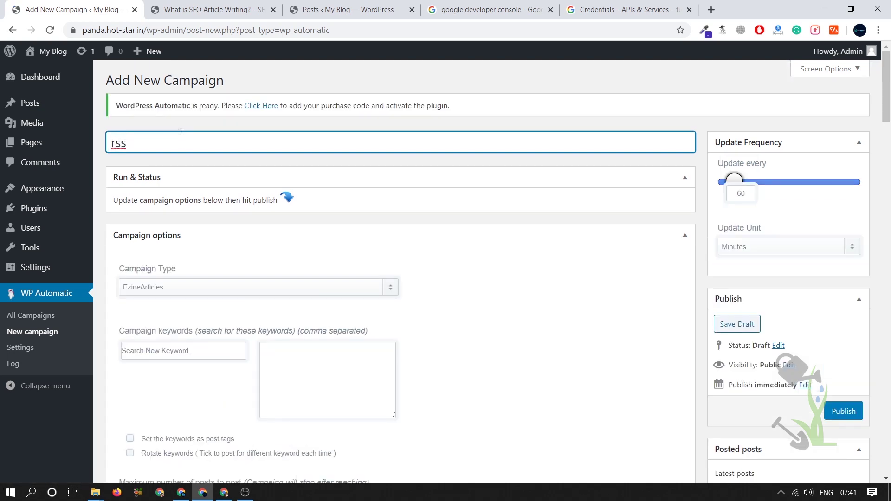
click(157, 288)
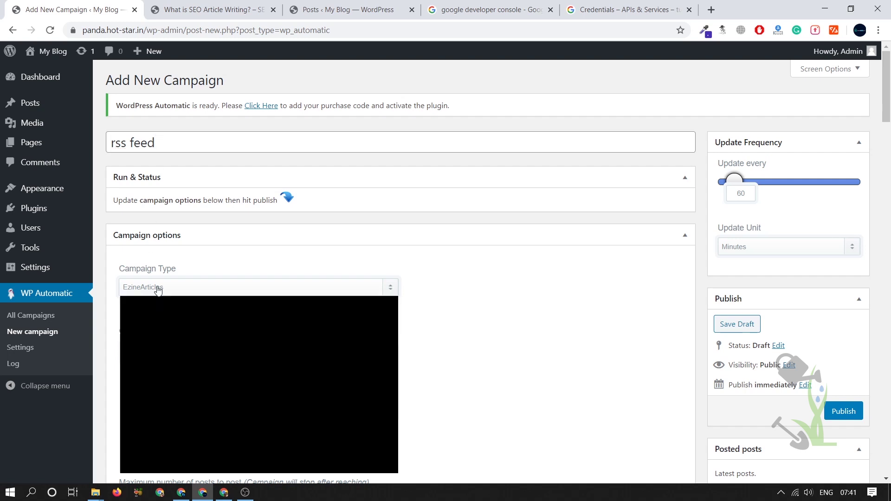
click(160, 317)
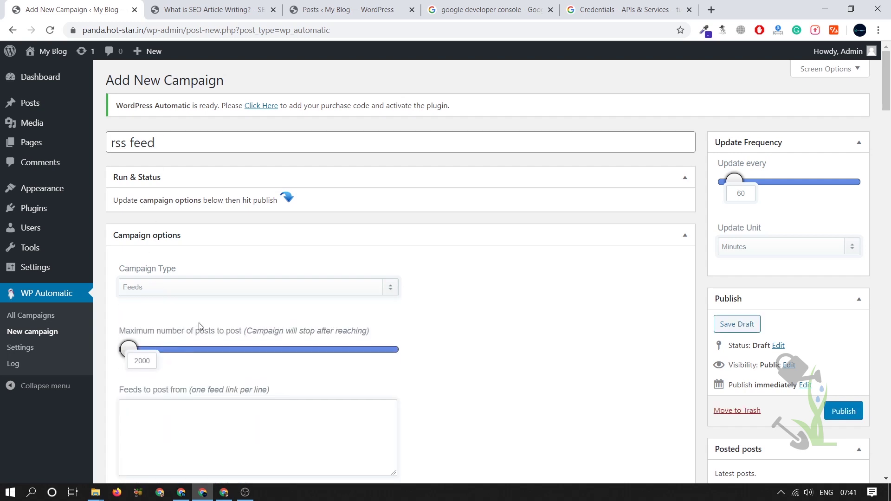
scroll(187, 414, down, 3)
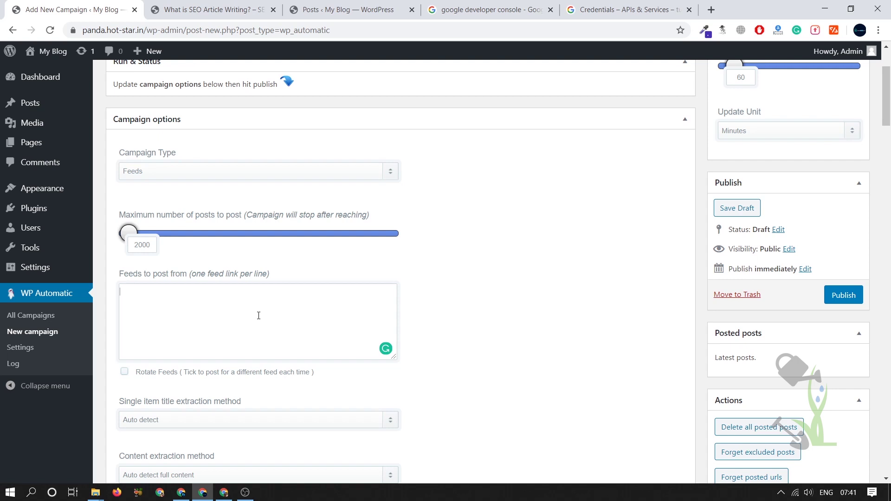
- Search 'news18 rss' in a new tab and open the News18 RSS Feeds page
key(ctrl+t)
text(new)
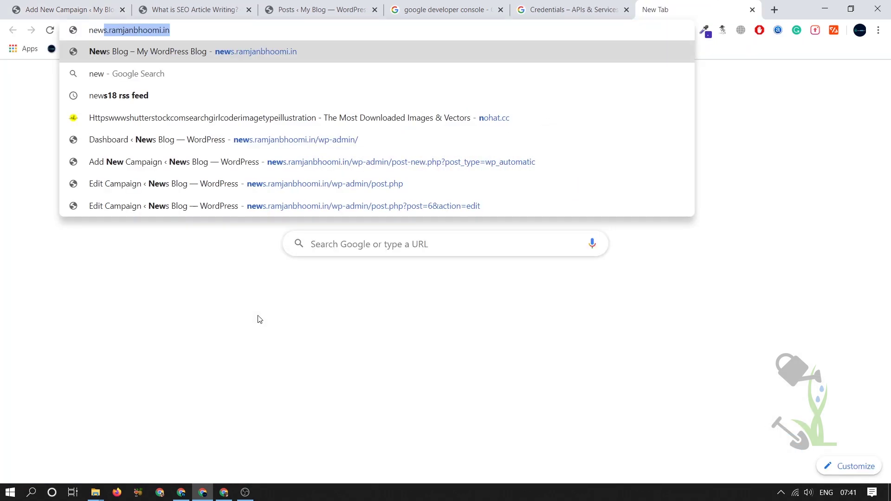
text(18 rss)
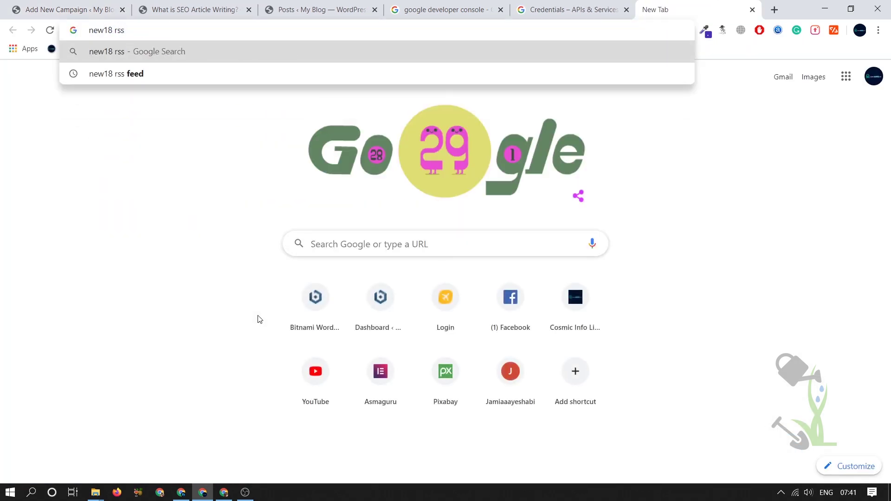
key(Down)
key(Return)
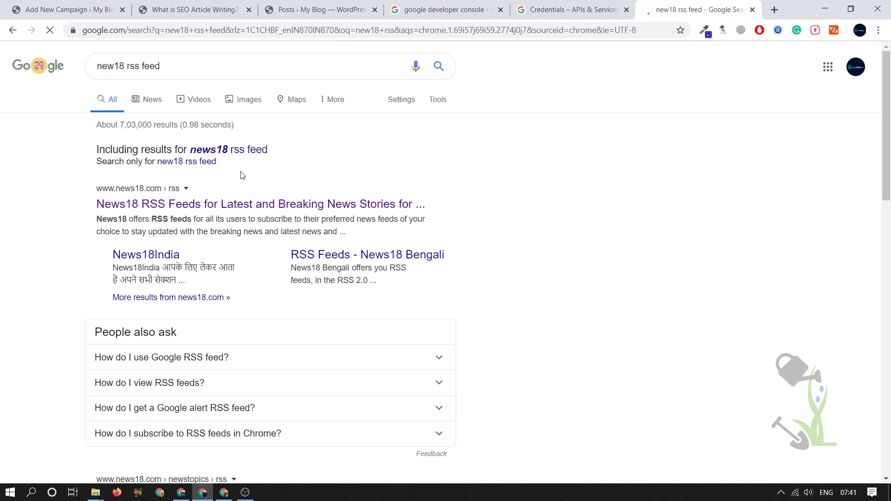
middle_click(232, 205)
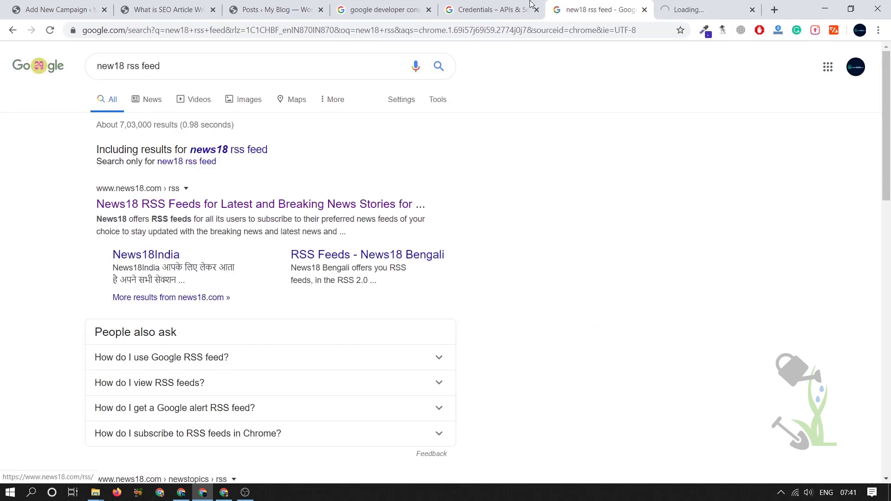
click(689, 5)
- Open the Football News feed, copy its news18.com/rss/football.xml address, and return to WordPress
scroll(325, 204, down, 4)
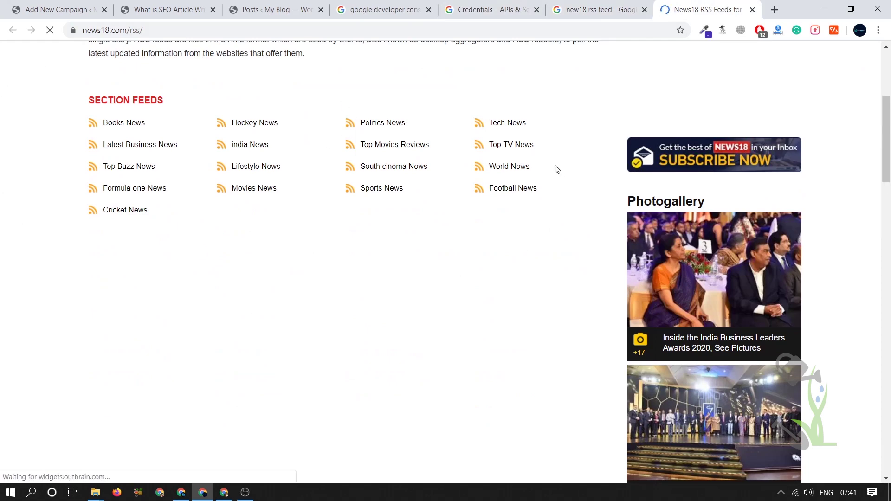
scroll(445, 207, up, 2)
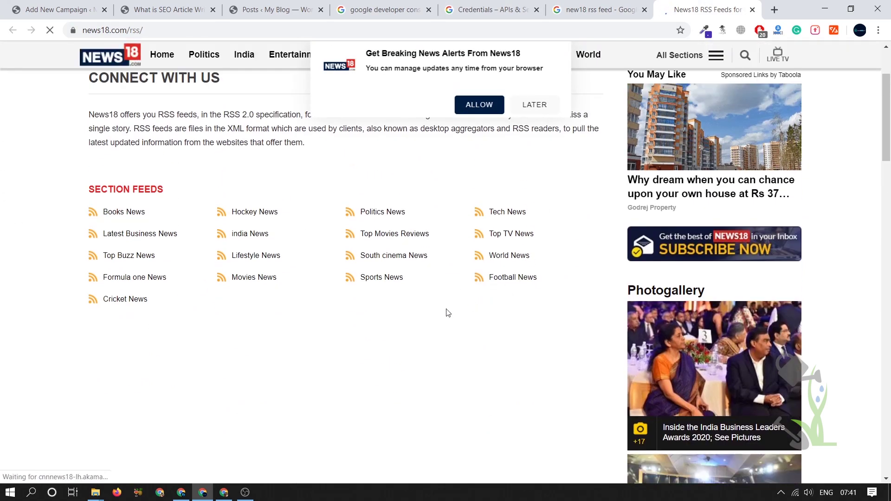
click(520, 280)
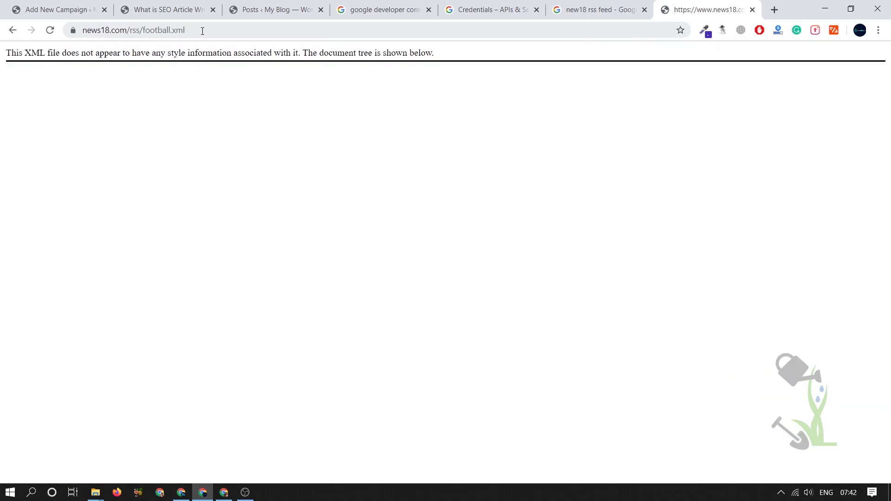
click(202, 30)
key(ctrl+c)
click(79, 5)
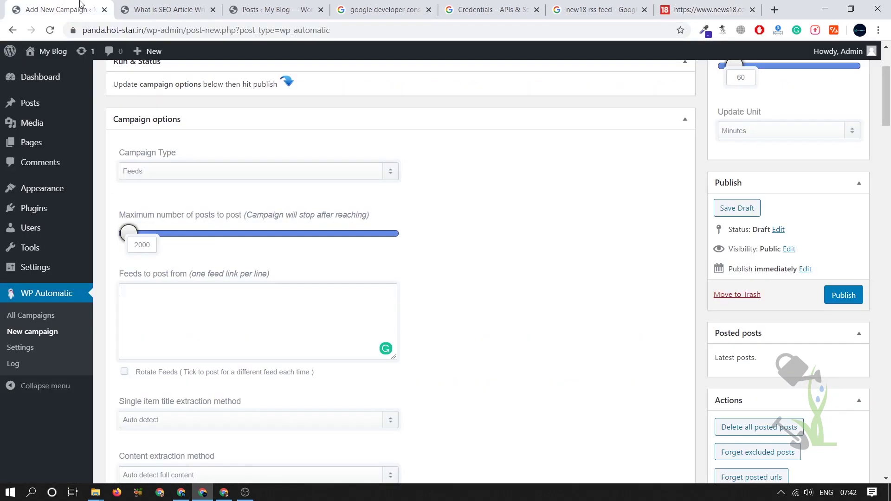
- Paste news18.com/rss/football.xml into 'Feeds to post from', publish the campaign and run it
key(ctrl+v)
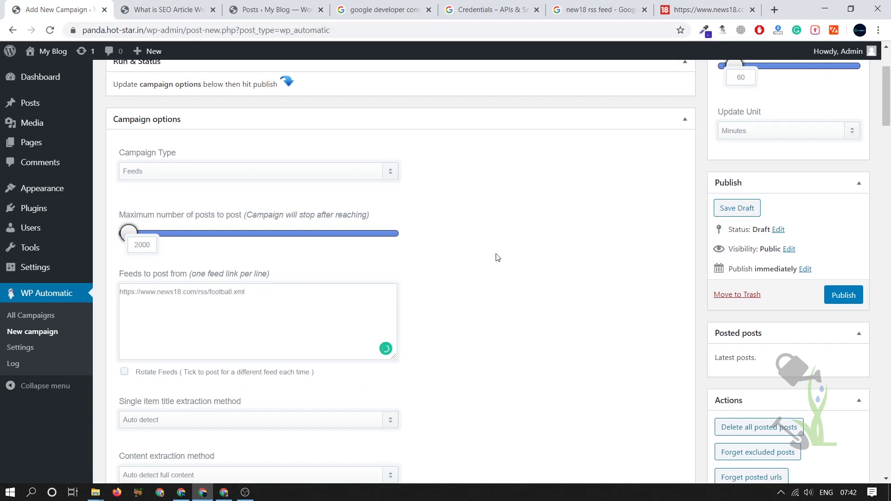
click(840, 298)
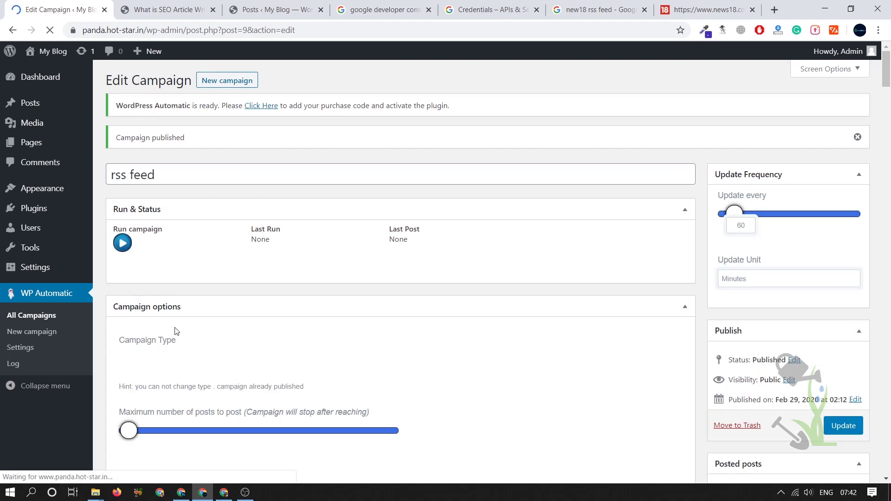
click(123, 244)
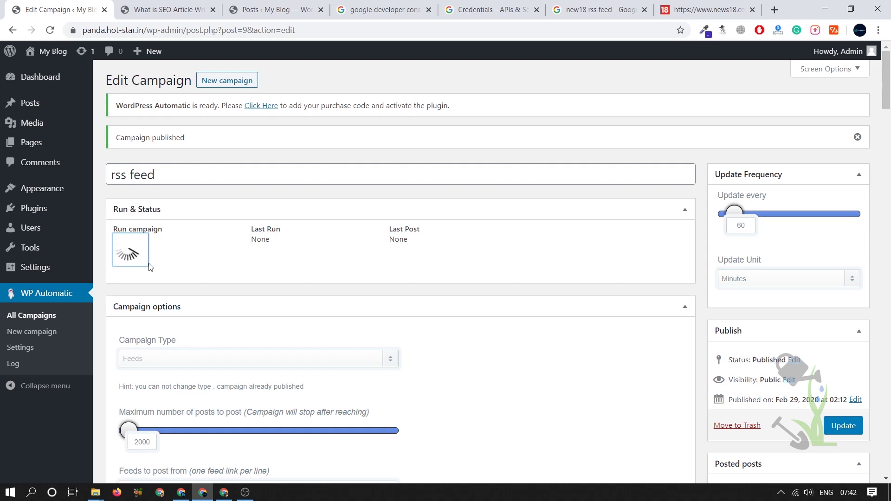
- Close the News18 football feed tab and return to the rss feed campaign
drag(706, 10, 345, 4)
key(ctrl+w)
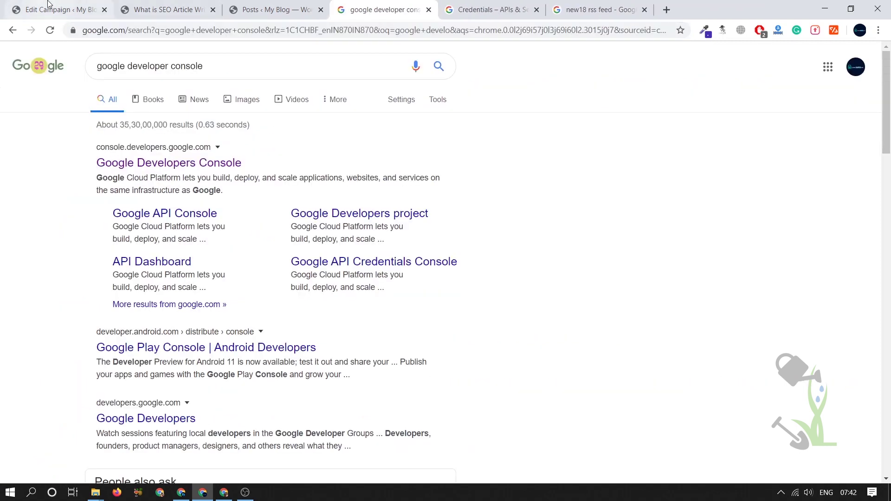
click(48, 4)
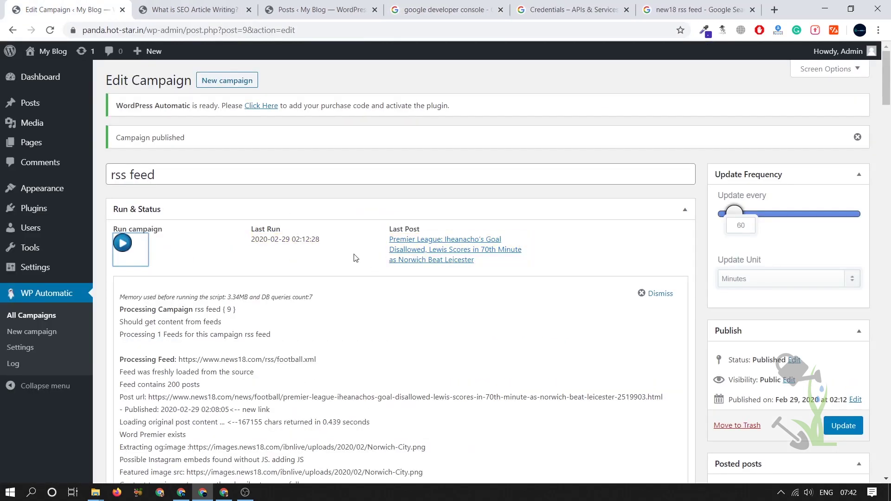
- View the imported 'Premier League: Iheanacho's Goal Disallowed…' post, then close its tab
click(477, 245)
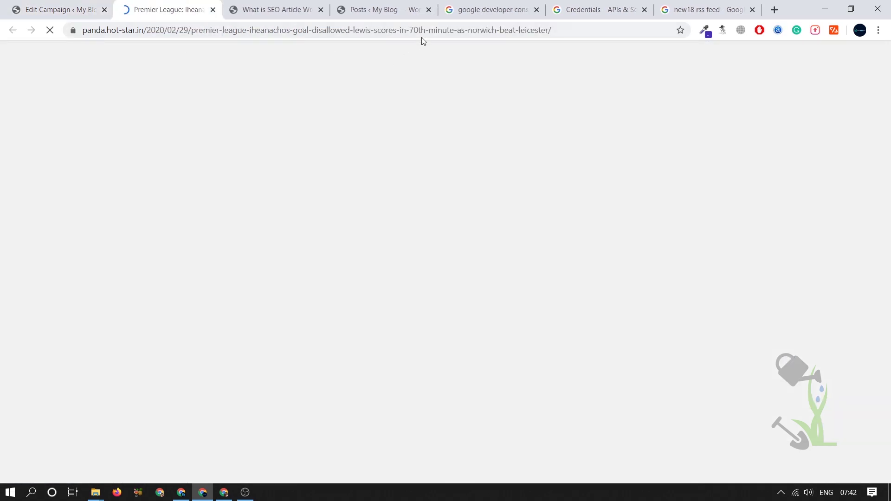
scroll(511, 93, down, 15)
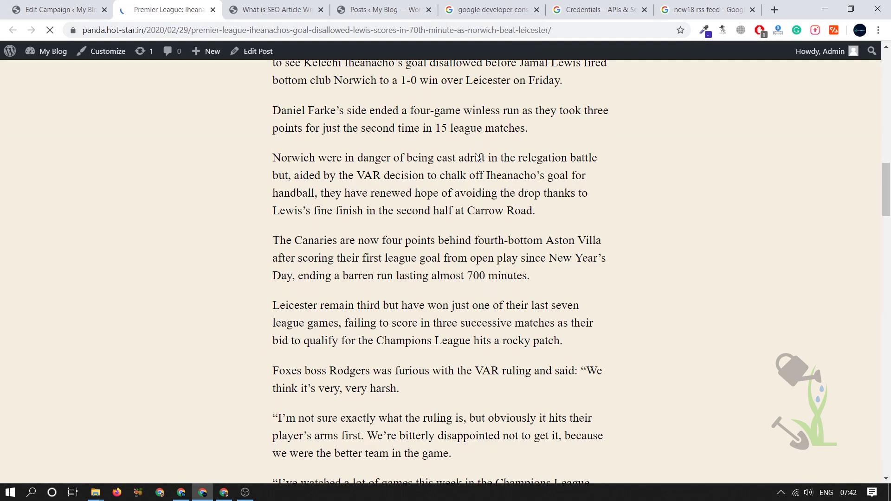
scroll(478, 158, up, 15)
scroll(233, 314, down, 8)
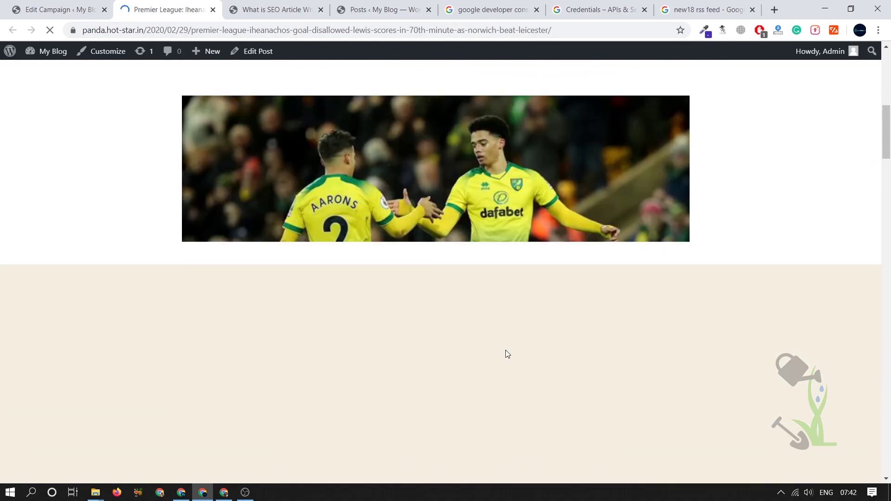
scroll(369, 155, down, 20)
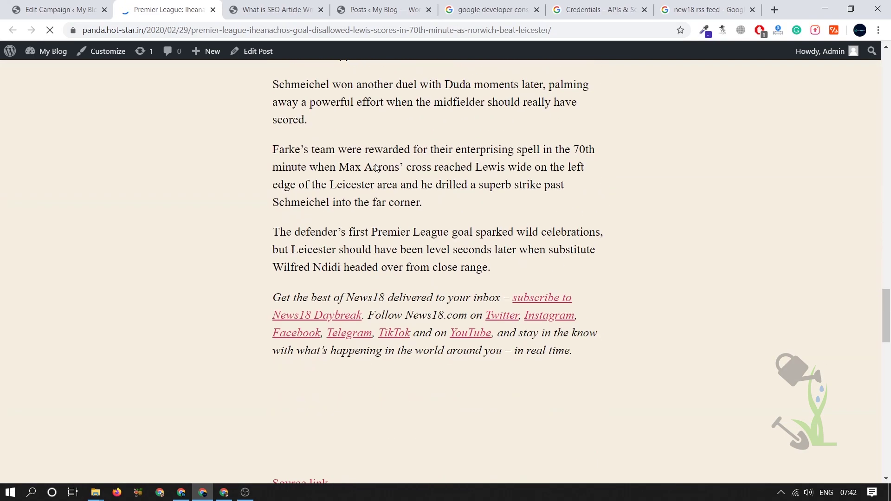
scroll(374, 175, up, 5)
scroll(376, 175, up, 3)
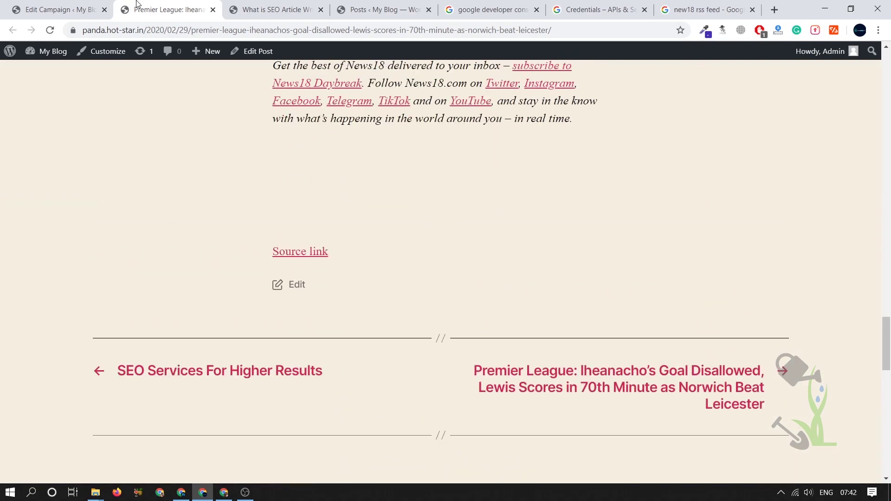
middle_click(137, 3)
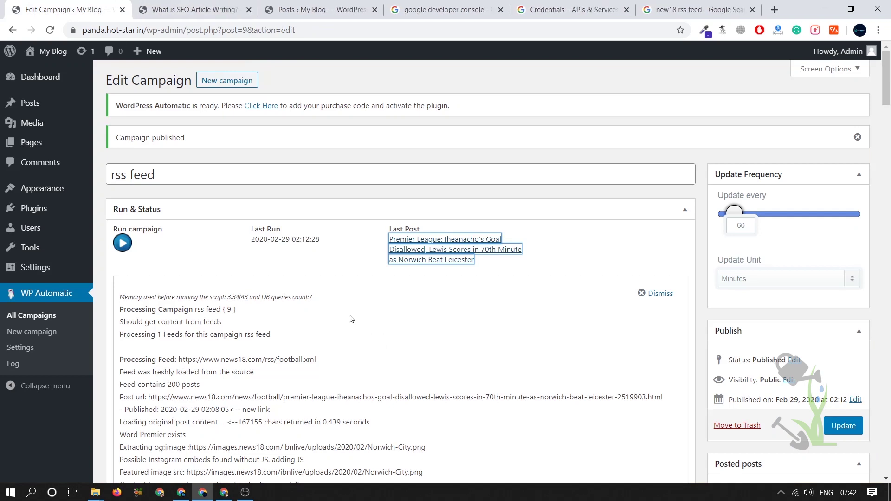